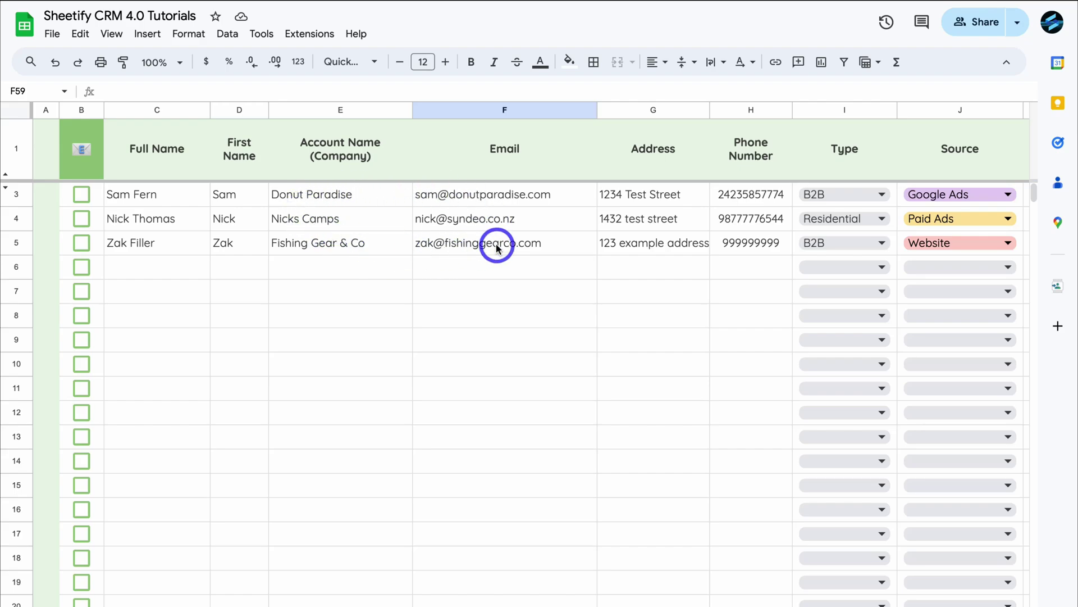
Step: Inspect the Donut Paradise Type and Source options, leaving B2B and Google Ads
scroll(496, 247, right, 7)
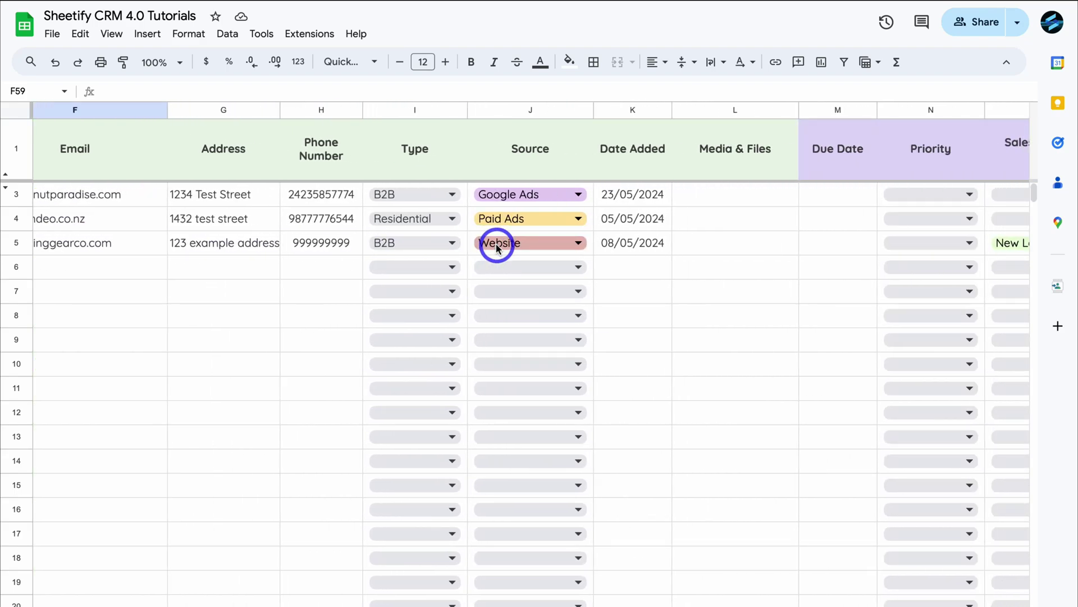
click(445, 197)
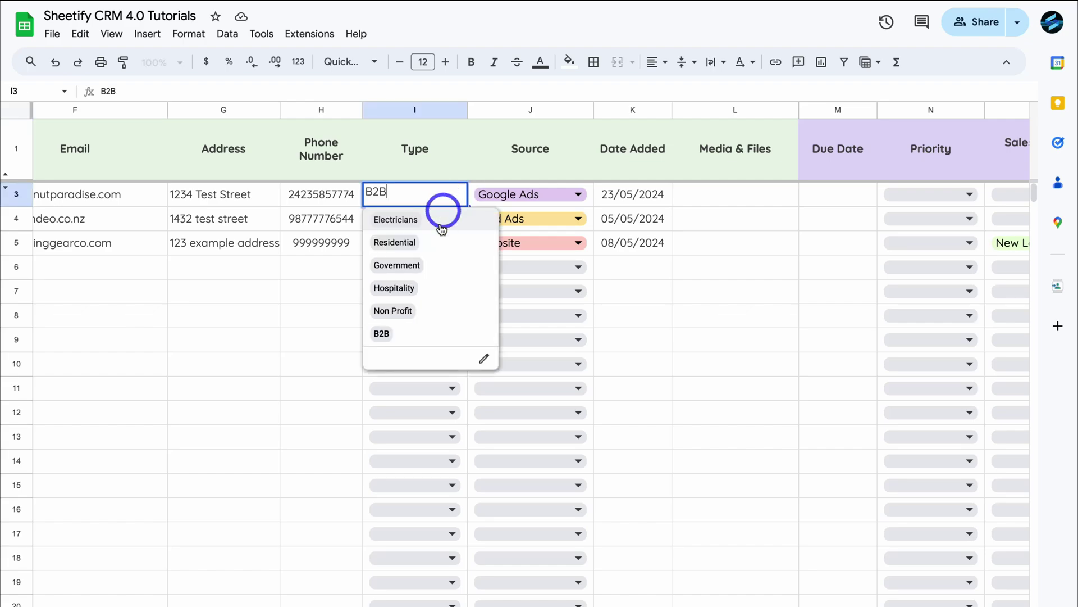
click(650, 292)
click(571, 194)
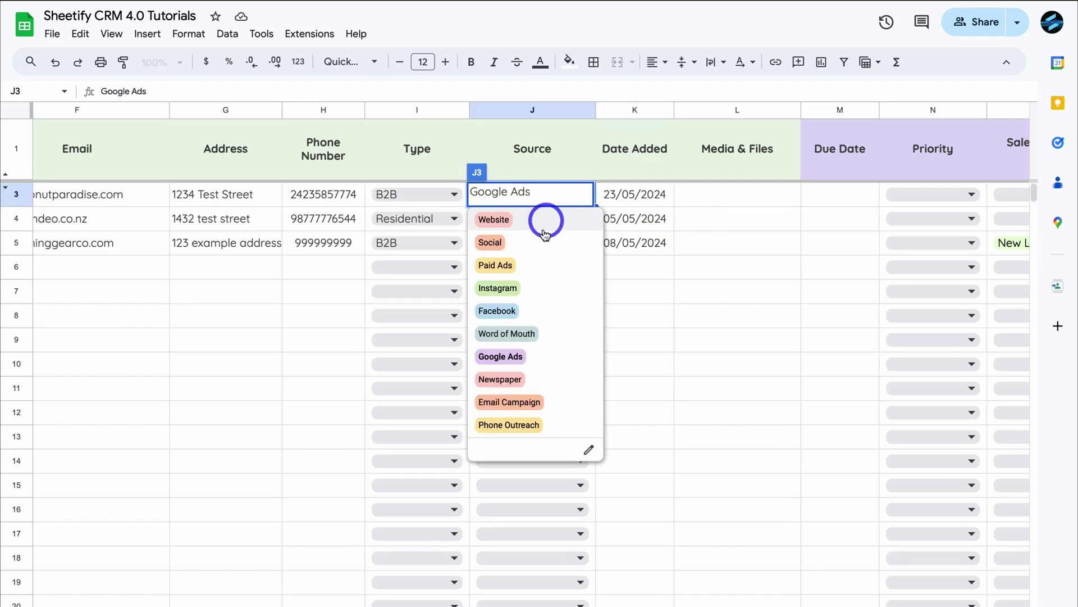
click(751, 276)
Step: Inspect row 3's pipeline status options without choosing one
scroll(751, 276, right, 5)
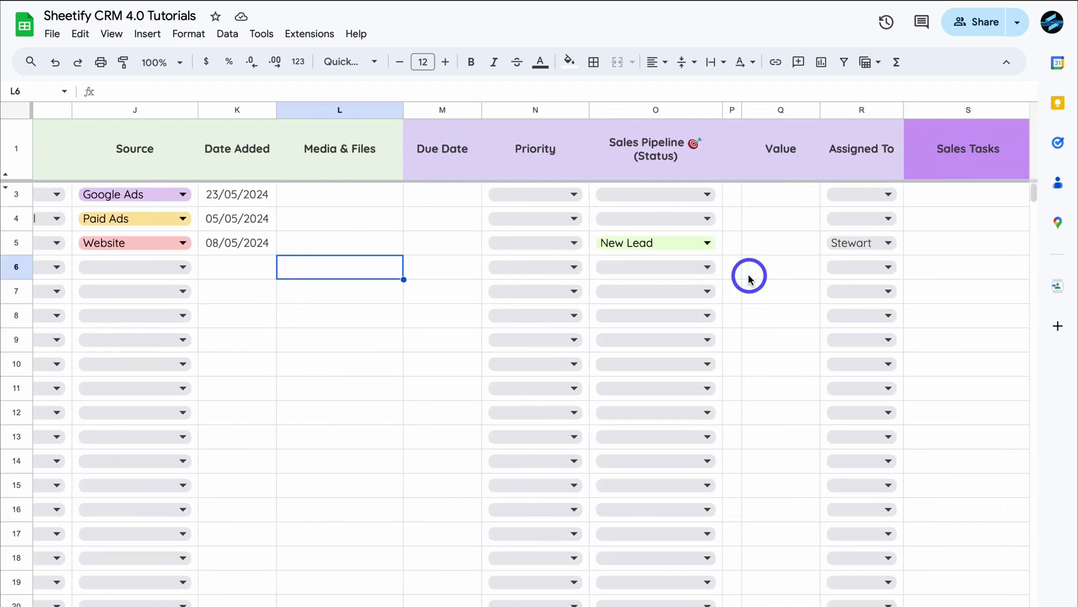
scroll(750, 277, right, 1)
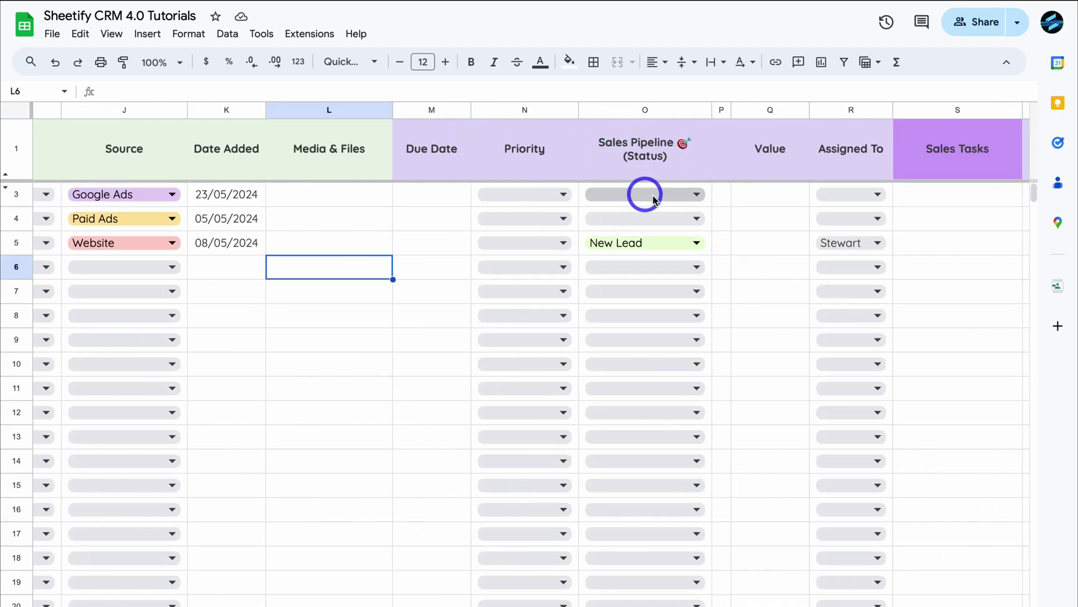
click(693, 193)
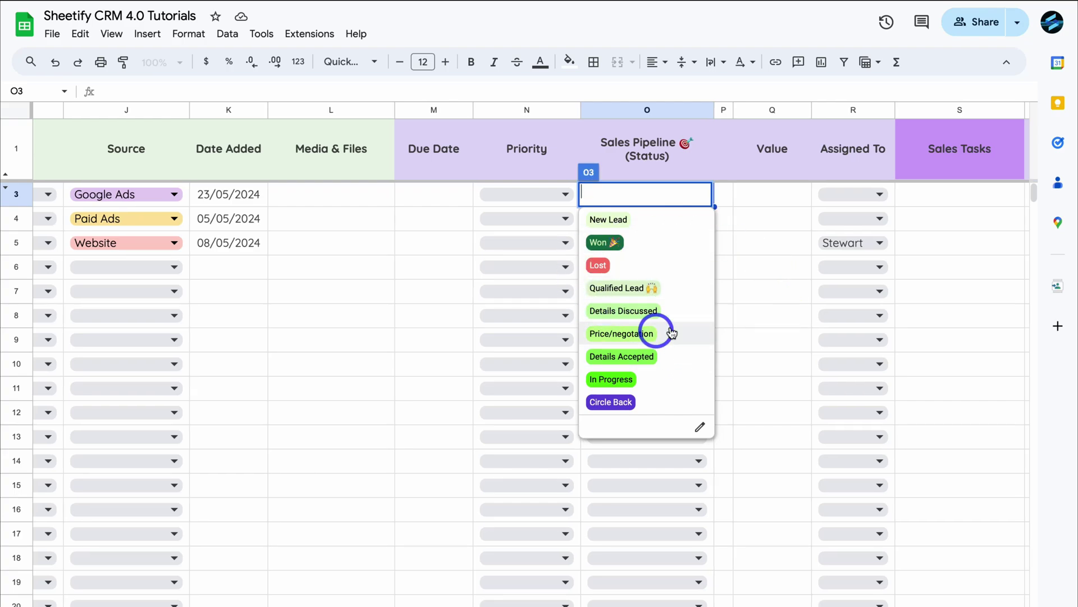
click(655, 218)
click(414, 247)
scroll(414, 253, left, 2)
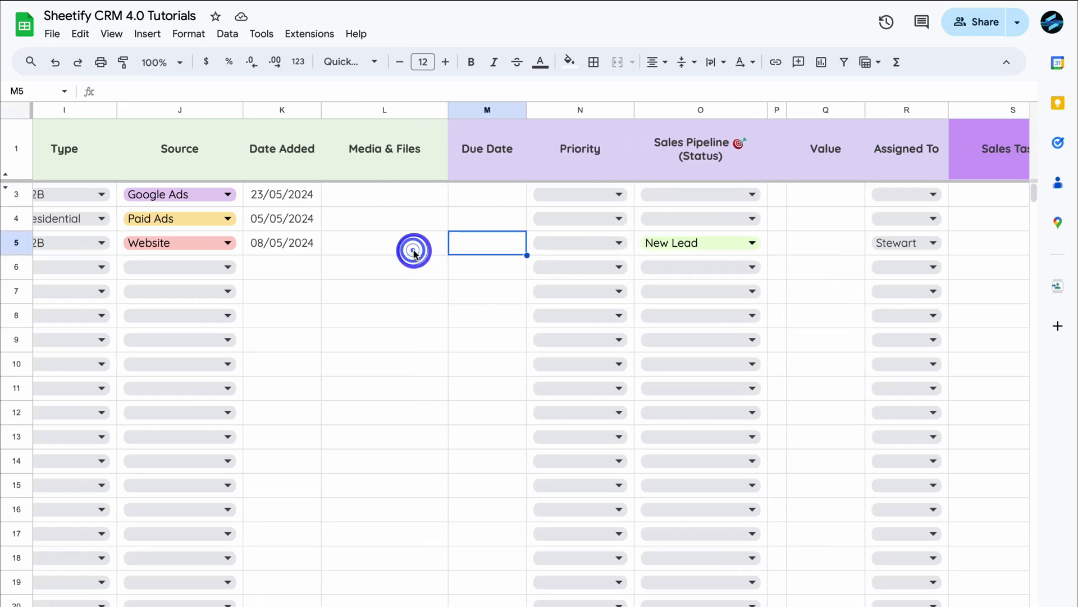
scroll(414, 250, left, 3)
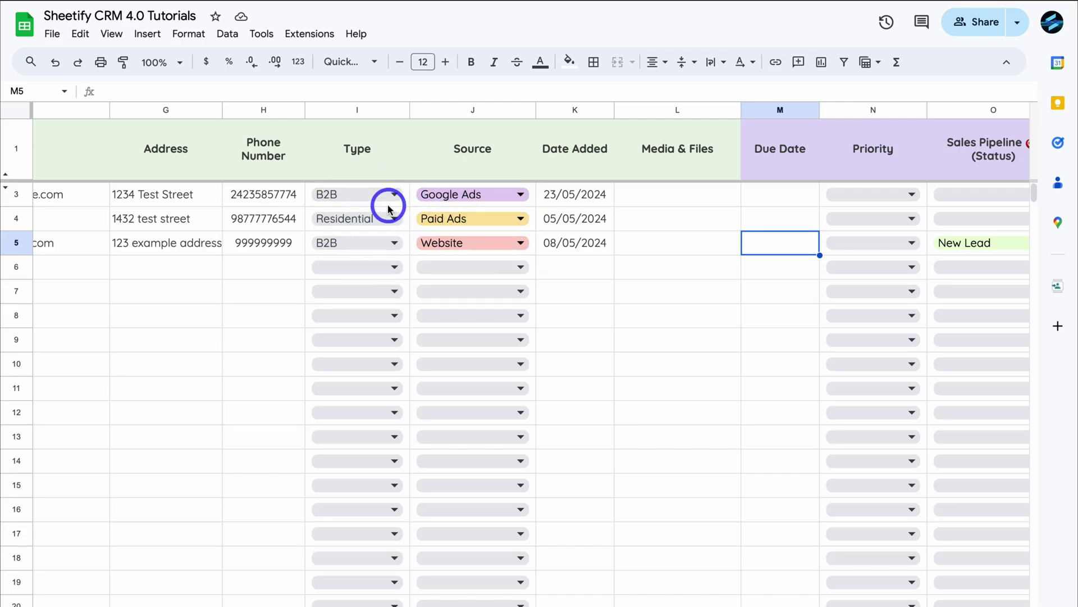
scroll(612, 595, right, 3)
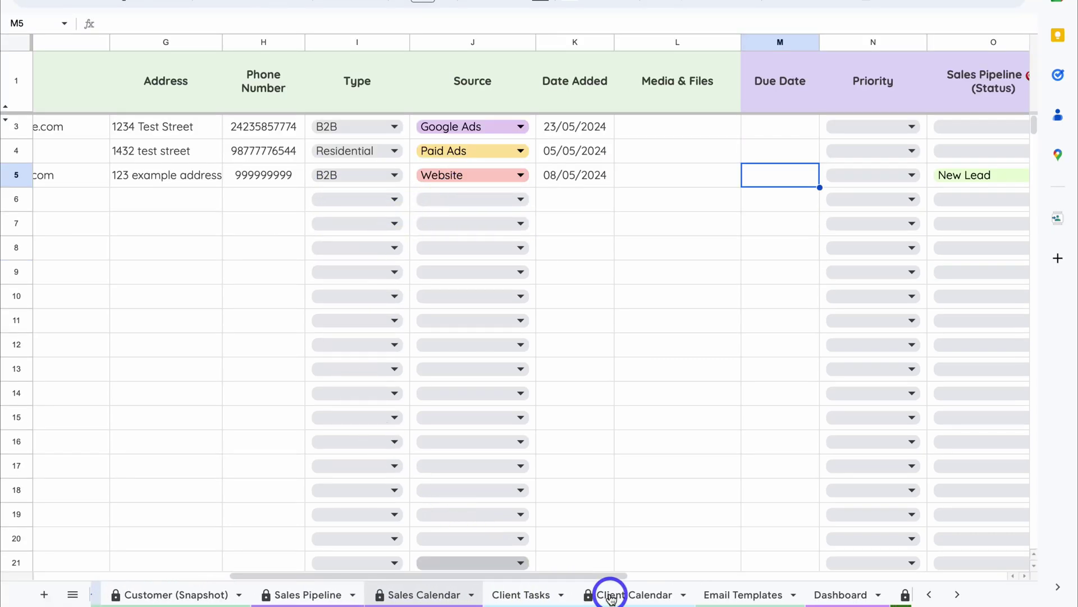
scroll(611, 595, right, 3)
Step: Review the Qualified Lead, Details Discussed and Price/negotiation labels in Settings, then view Sales Pipeline
click(715, 589)
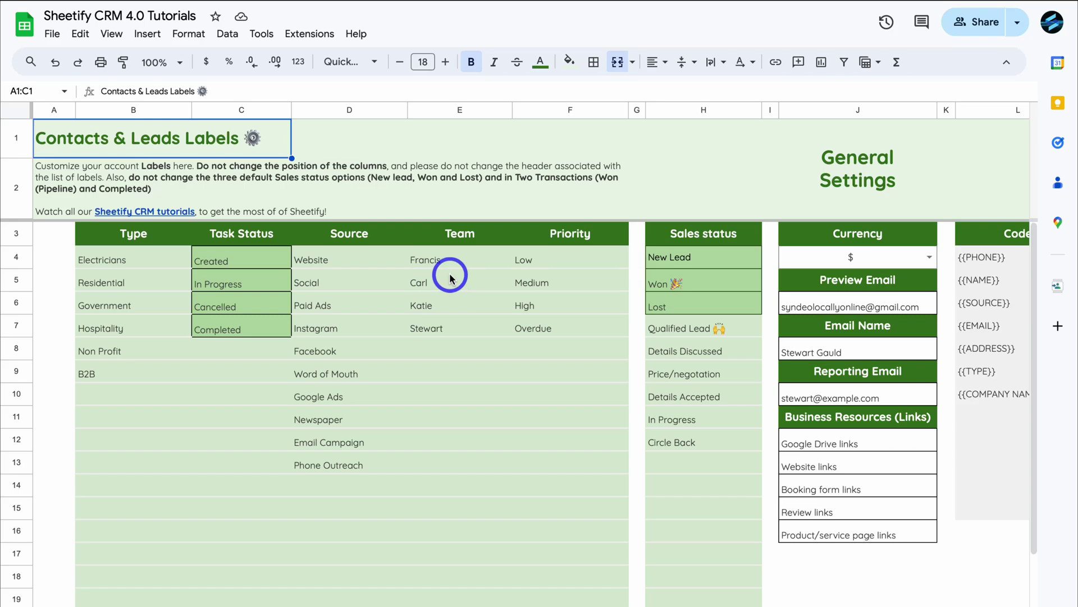
scroll(713, 342, down, 2)
scroll(716, 344, up, 2)
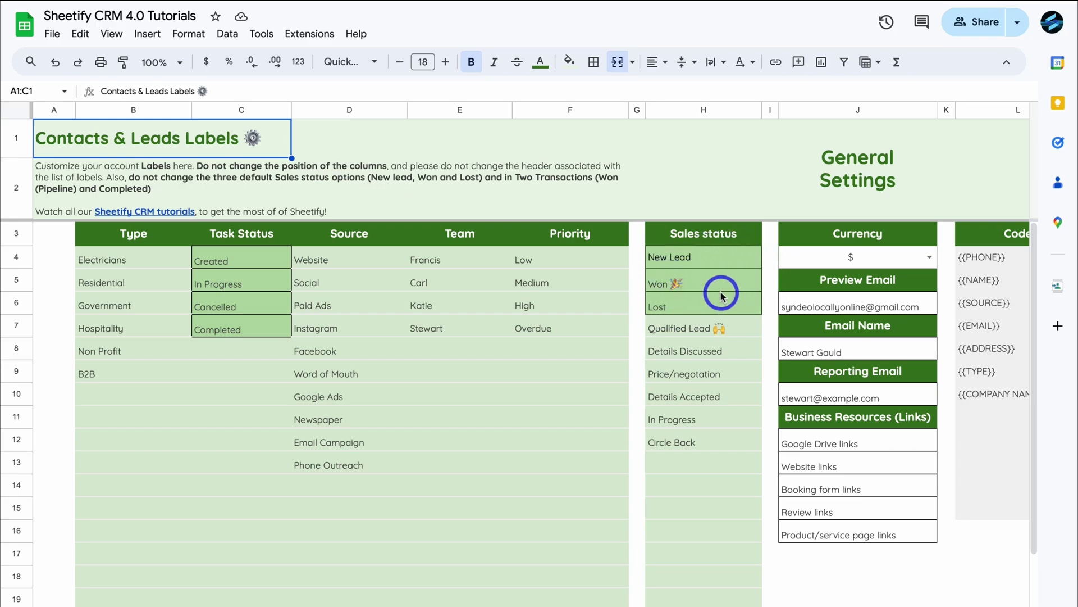
click(725, 329)
click(729, 349)
click(732, 369)
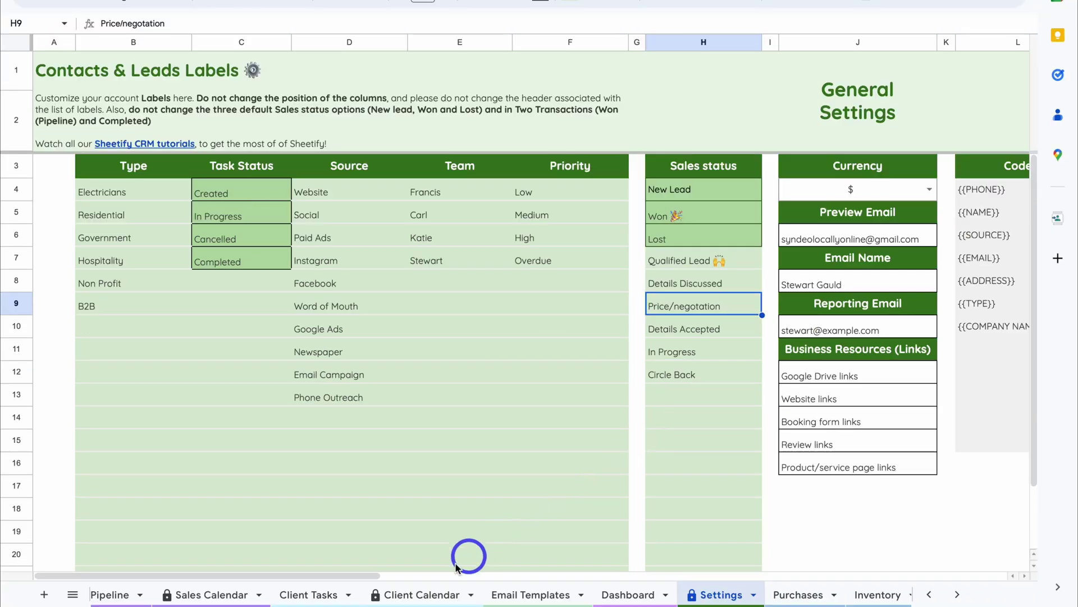
scroll(416, 594, left, 3)
click(302, 596)
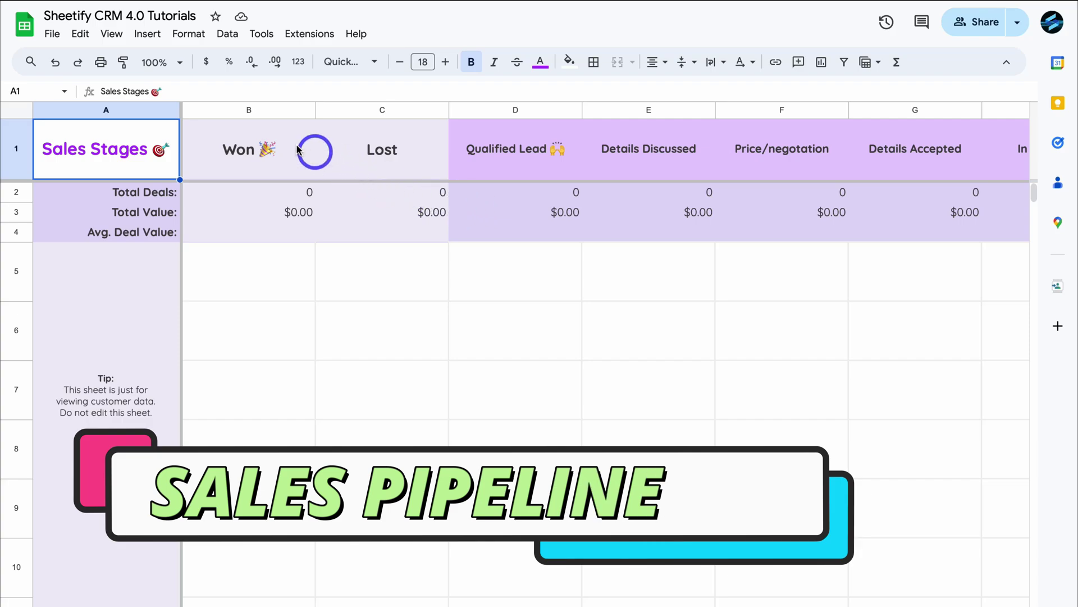
scroll(572, 216, right, 4)
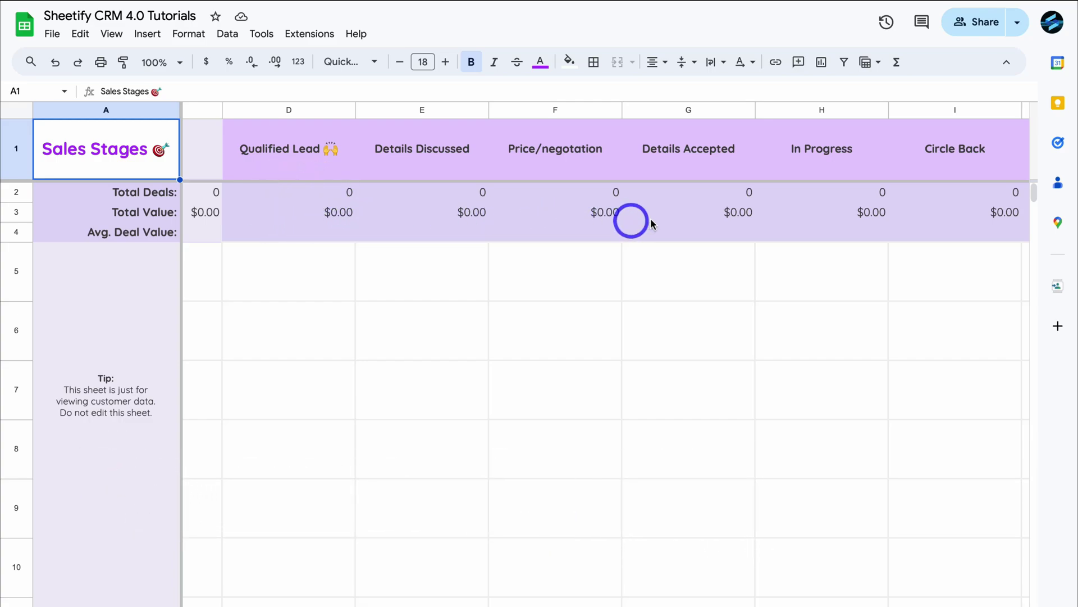
scroll(745, 222, right, 5)
scroll(740, 218, left, 5)
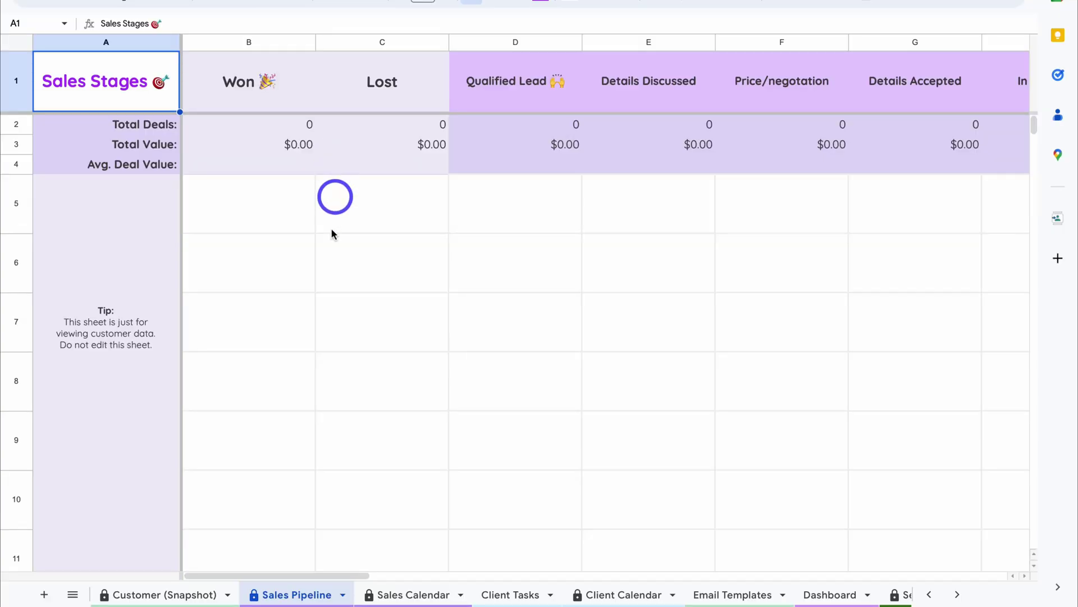
scroll(269, 590, left, 3)
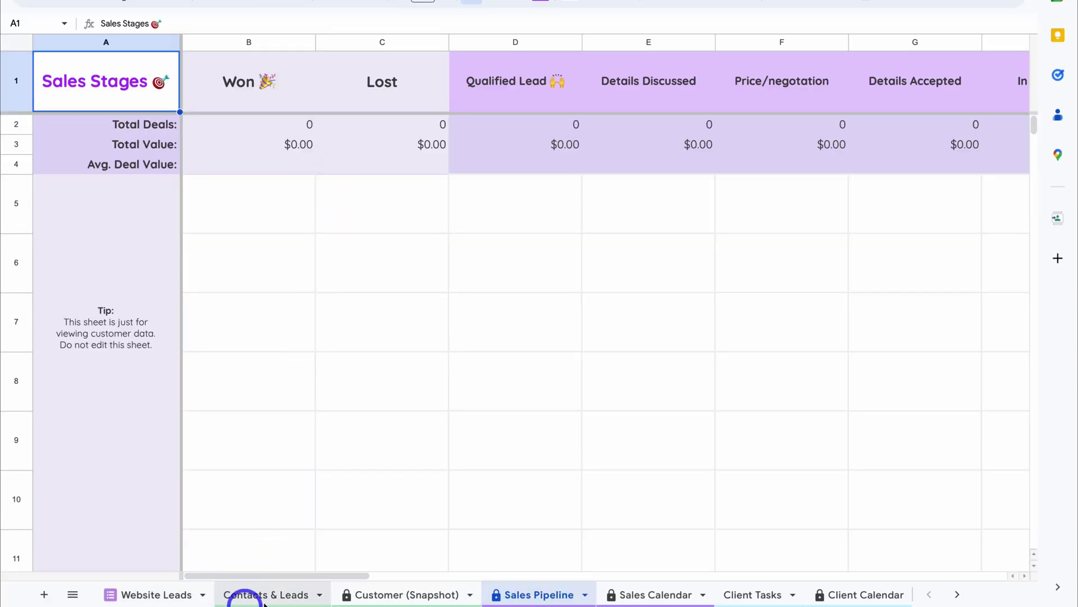
Step: Back in Contacts & Leads, set the Donut Paradise due date to 06/06/2024
click(268, 597)
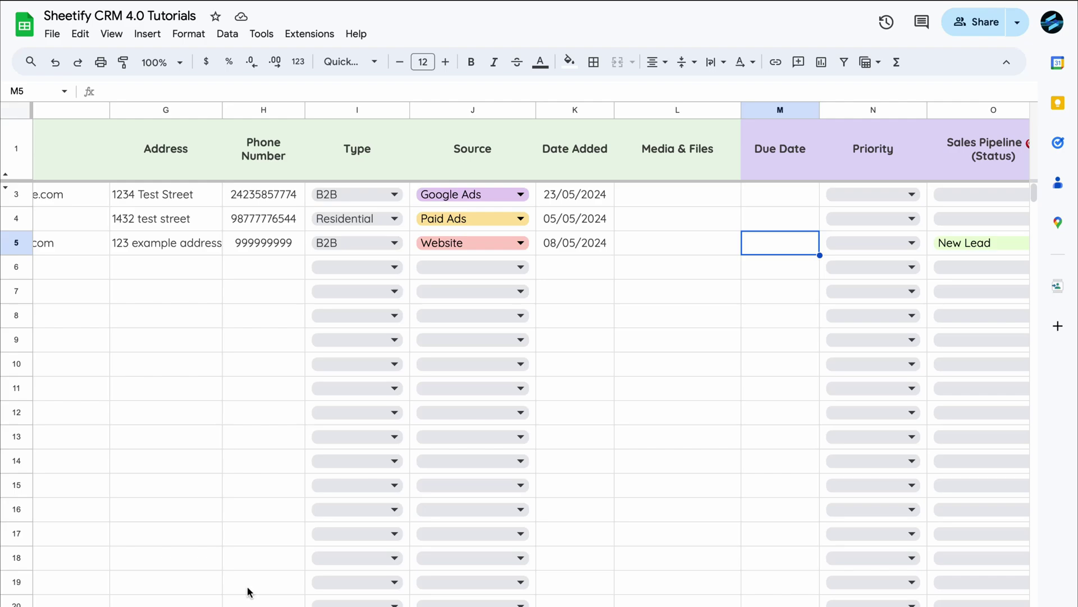
scroll(247, 268, left, 10)
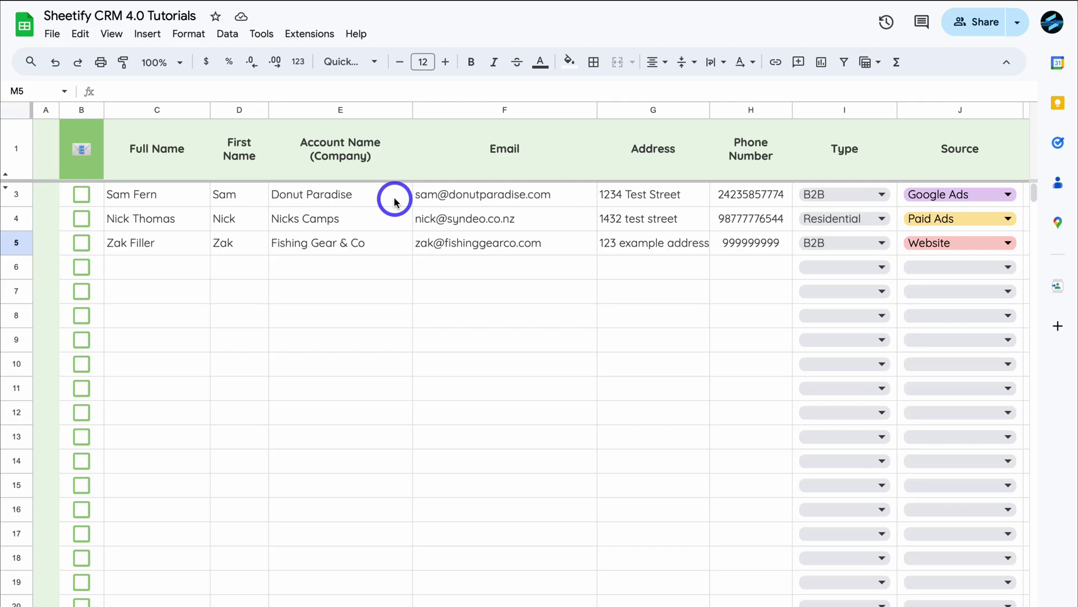
scroll(394, 202, down, 1)
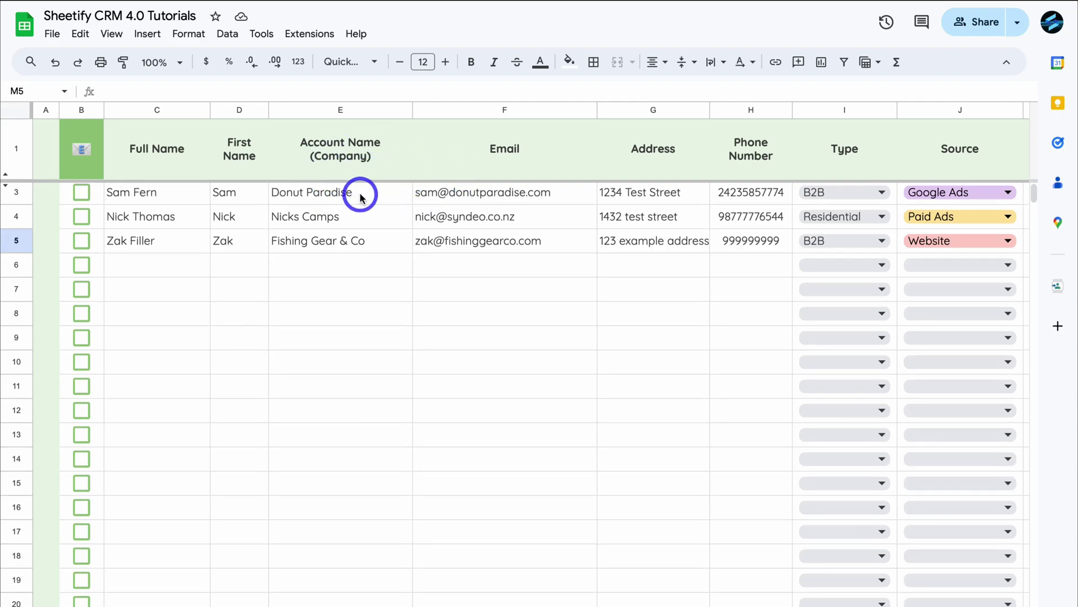
scroll(362, 197, right, 6)
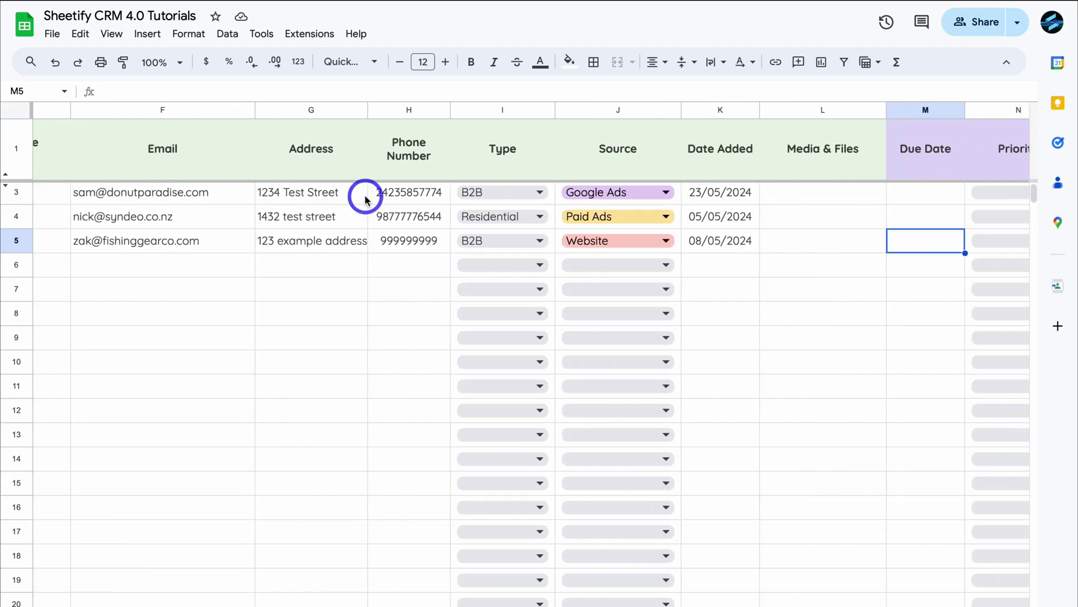
scroll(365, 200, right, 6)
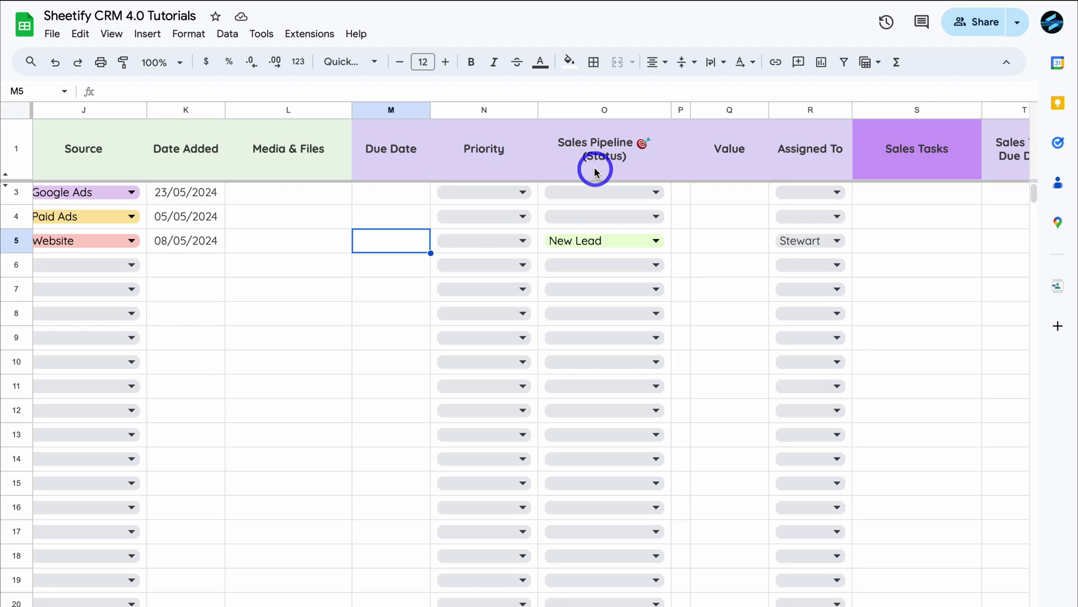
scroll(594, 166, right, 5)
scroll(594, 168, left, 5)
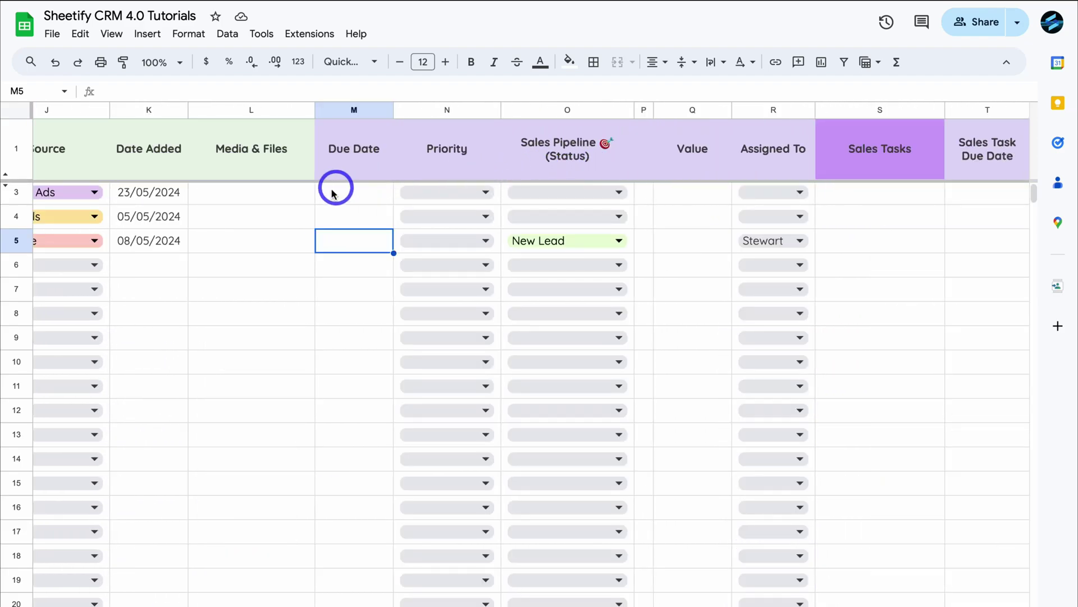
double_click(354, 195)
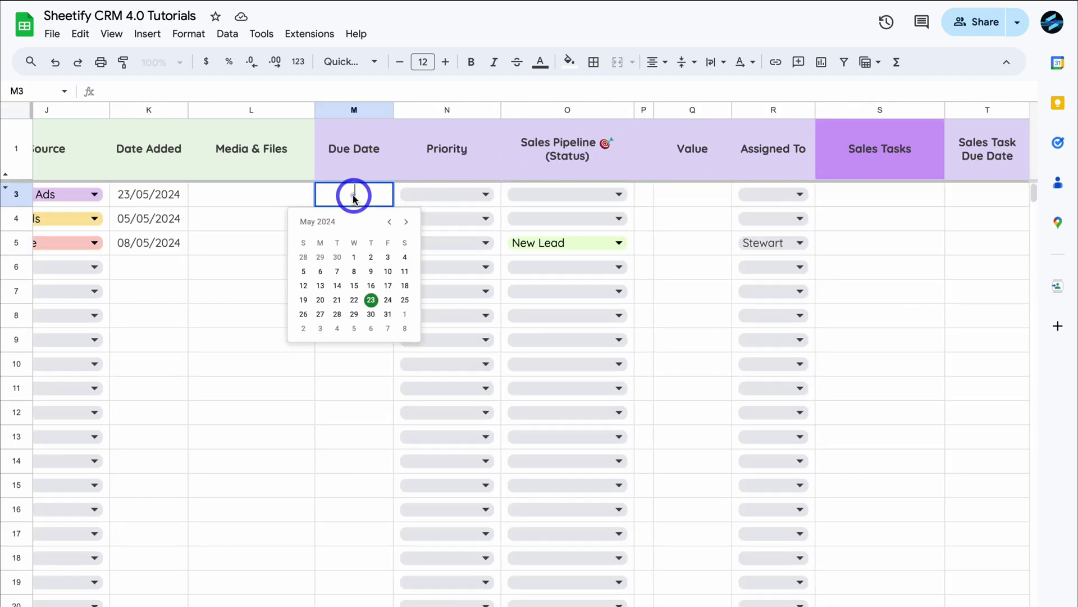
click(406, 221)
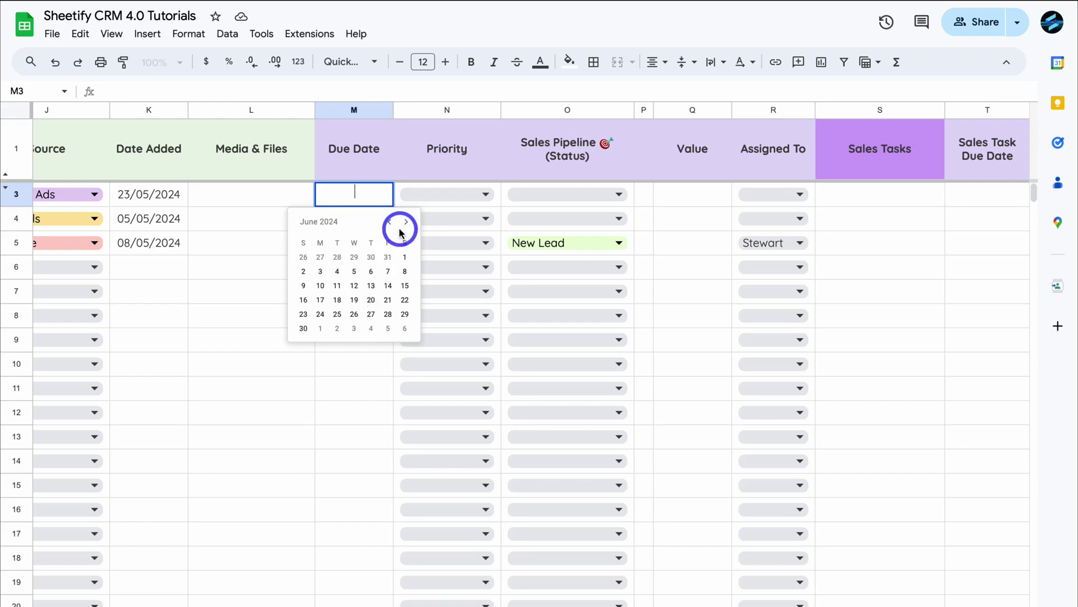
click(371, 272)
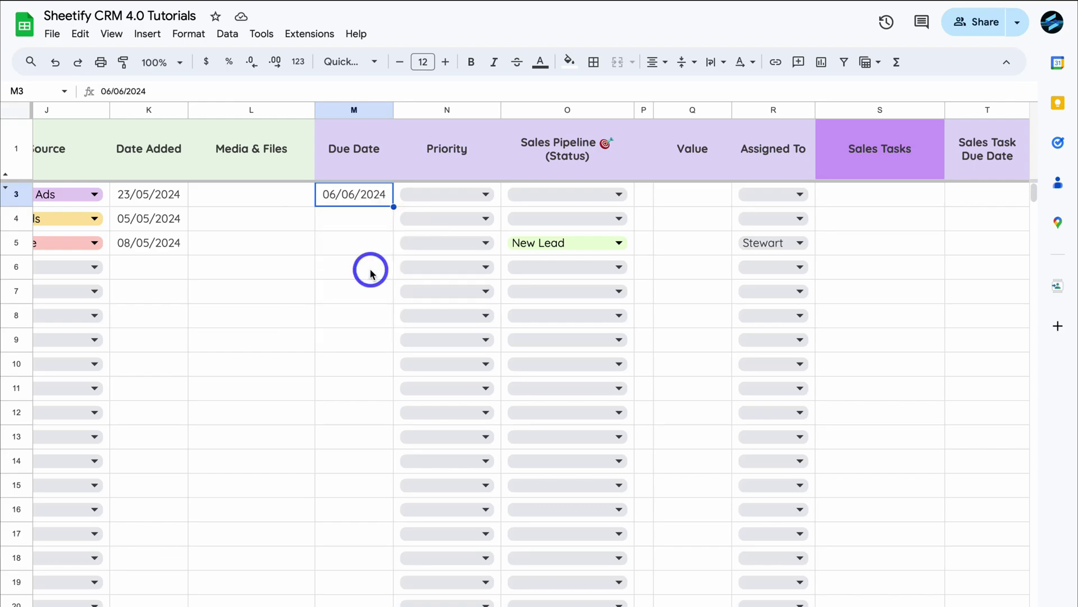
Step: Give the Donut Paradise deal Medium priority and mark it as Qualified Lead
click(484, 194)
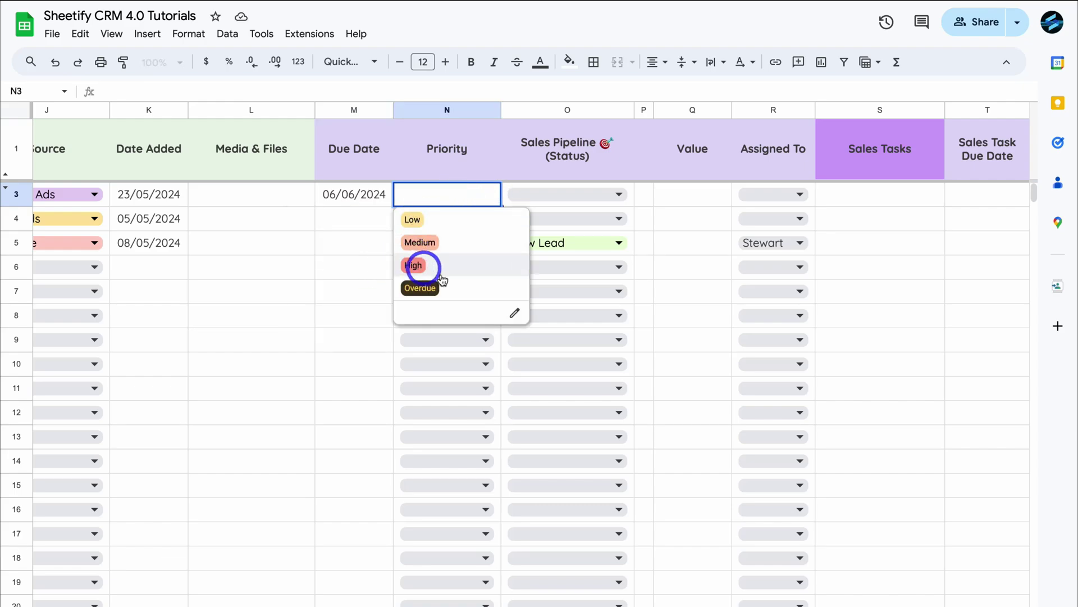
click(481, 245)
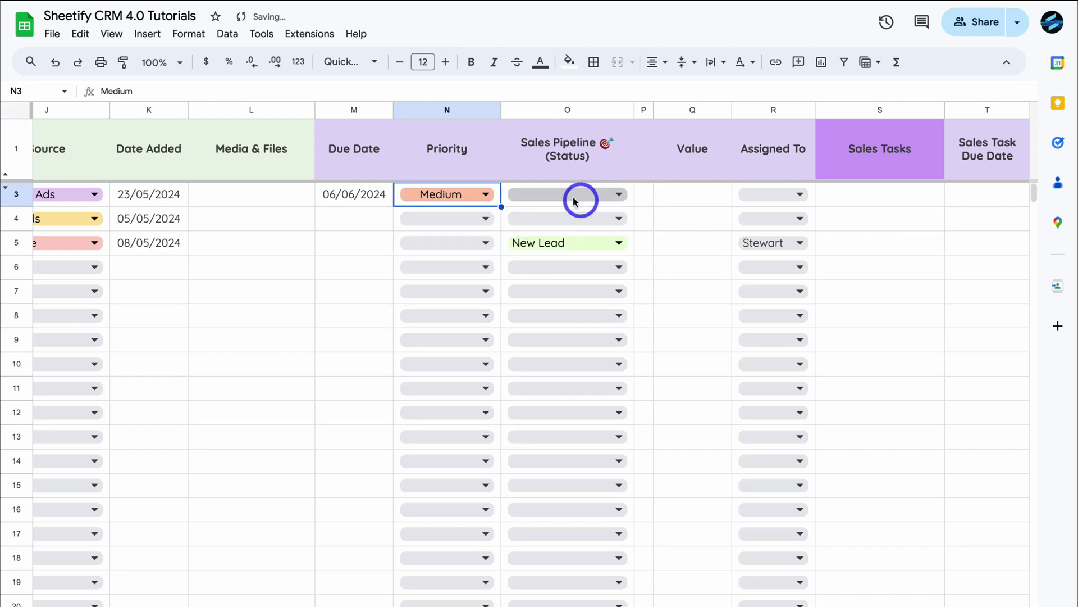
click(598, 195)
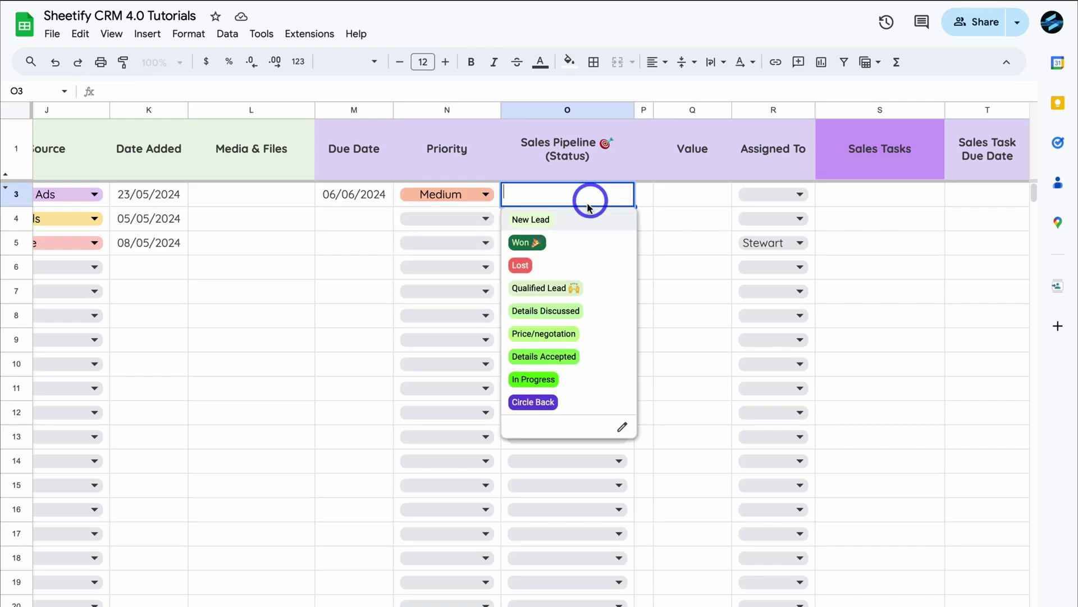
click(596, 289)
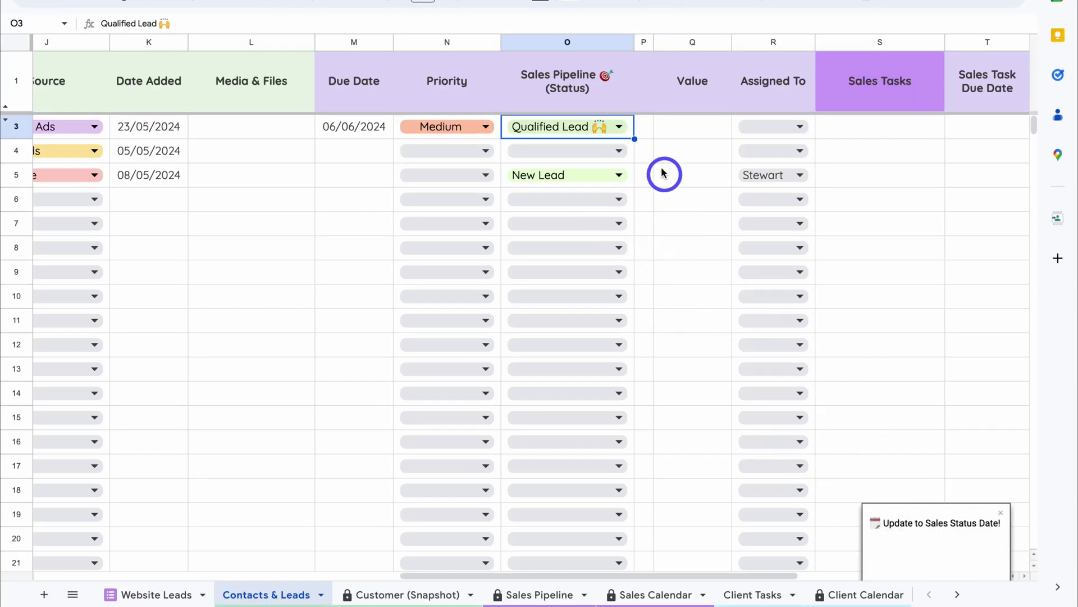
scroll(658, 164, right, 5)
scroll(658, 232, right, 1)
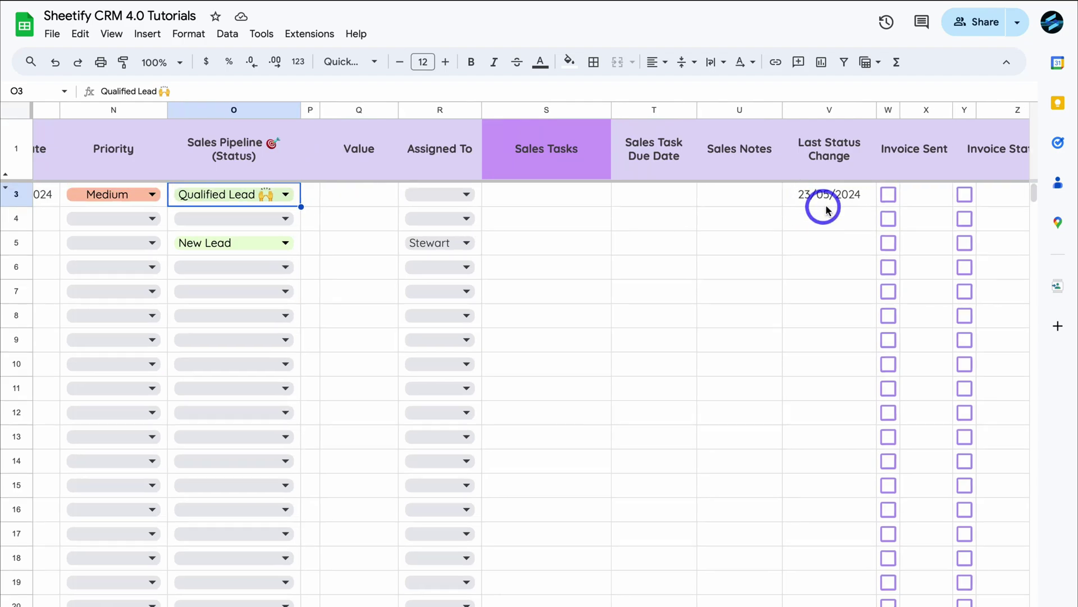
Step: Enter 4000 as the row-3 deal value and assign it to the row-5 salesperson
click(355, 198)
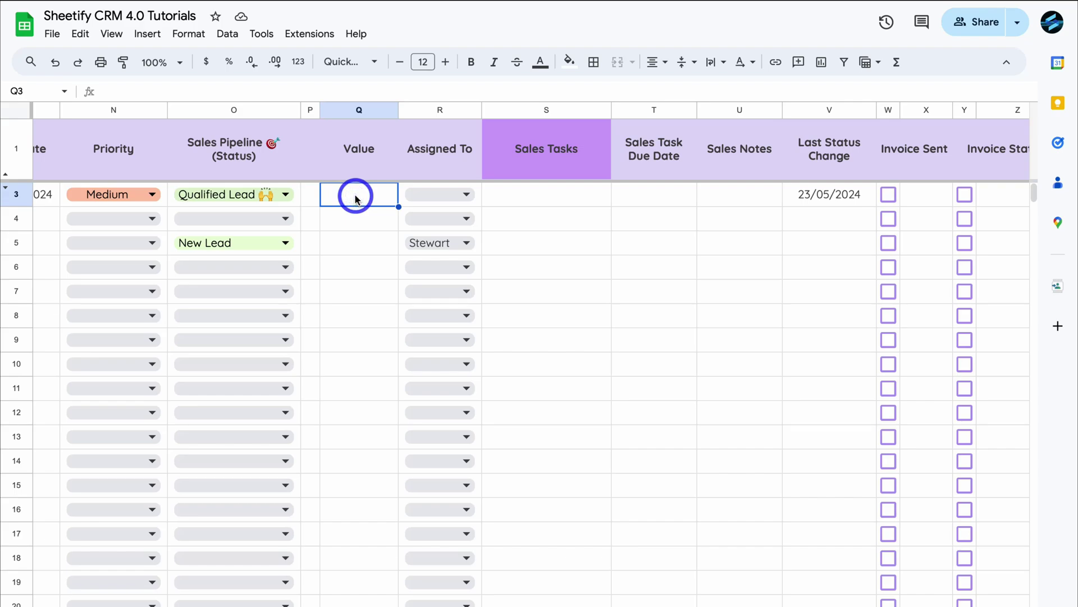
text(4000)
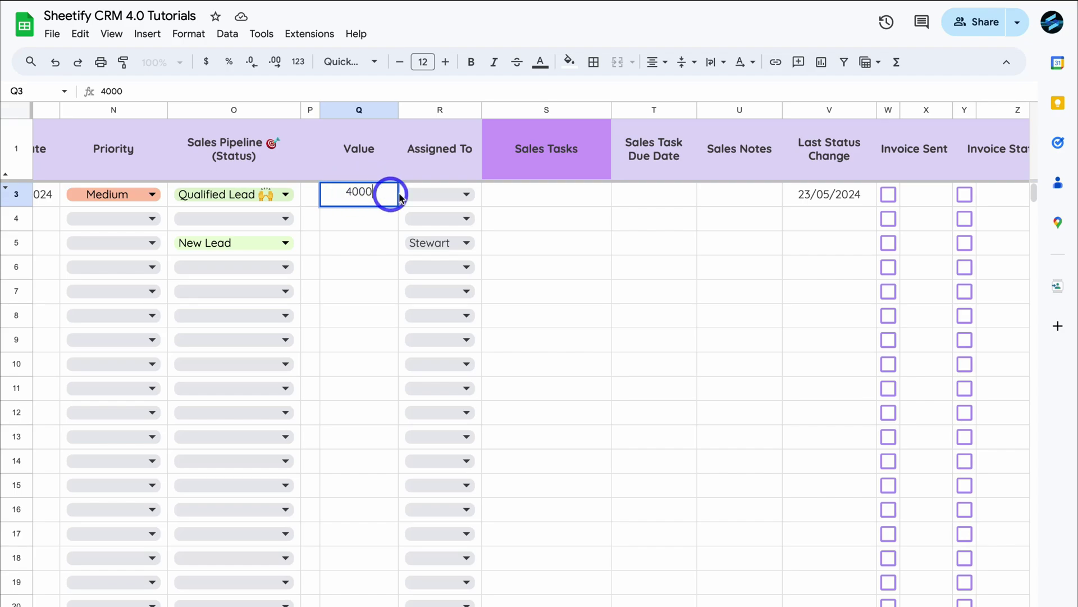
click(464, 194)
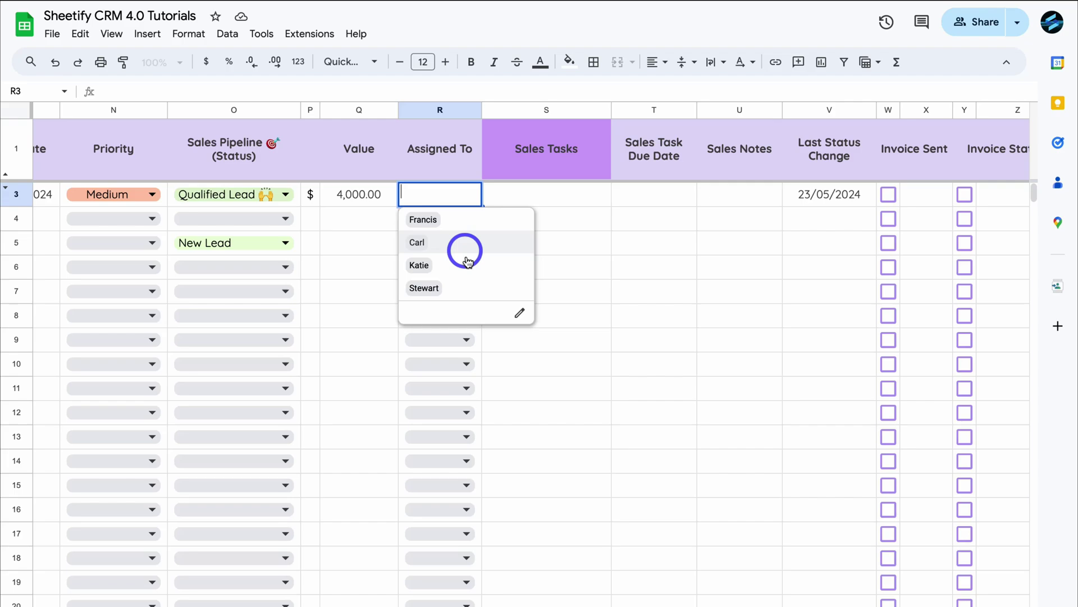
click(462, 290)
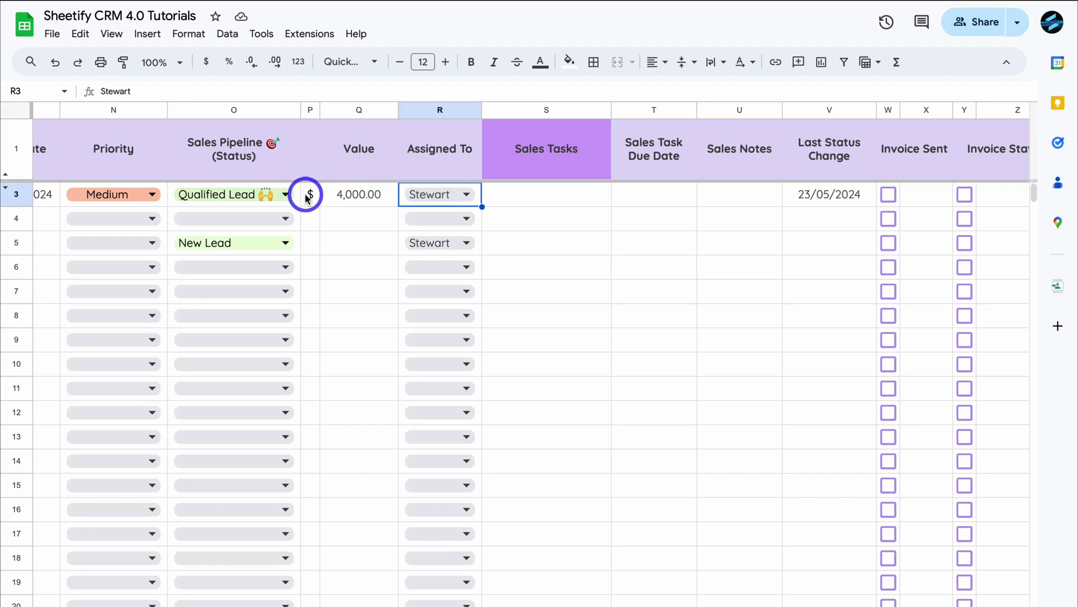
click(544, 197)
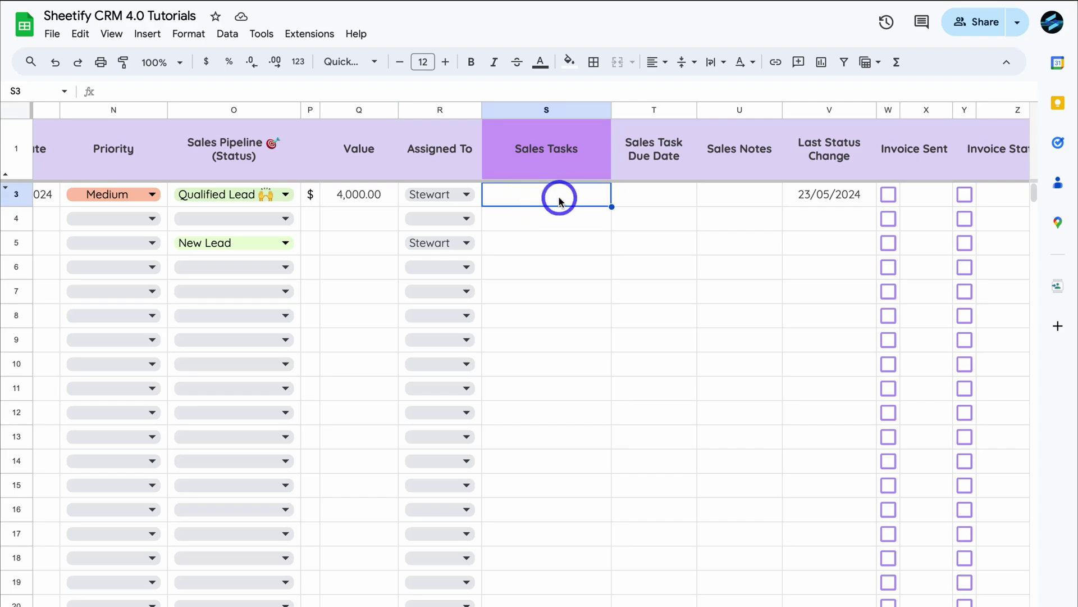
Step: Add the 'Setup initial call' sales task for row 3, due 7 June 2024
click(285, 195)
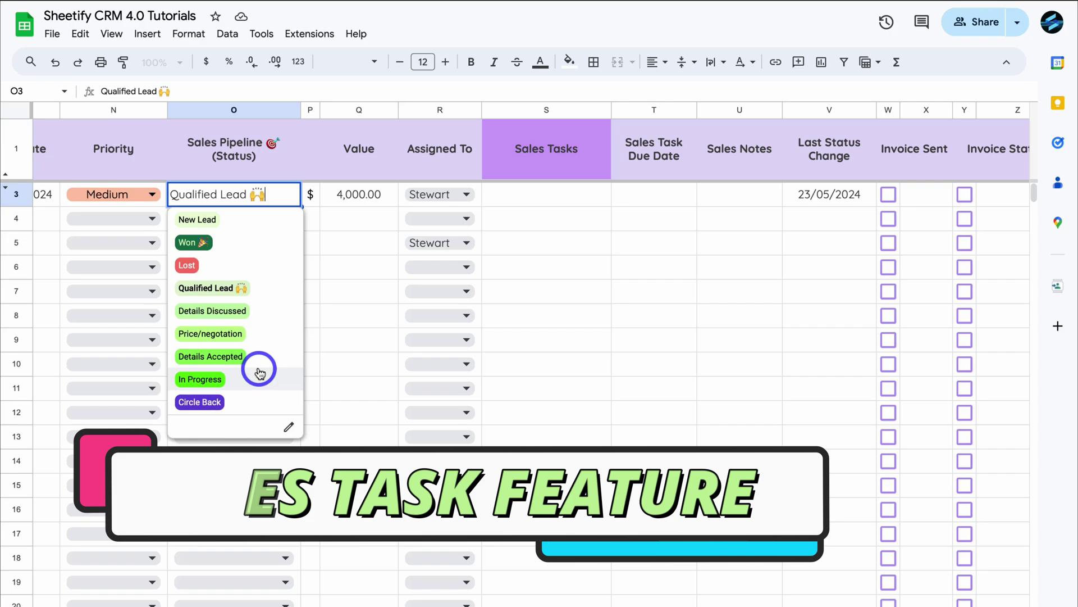
click(531, 198)
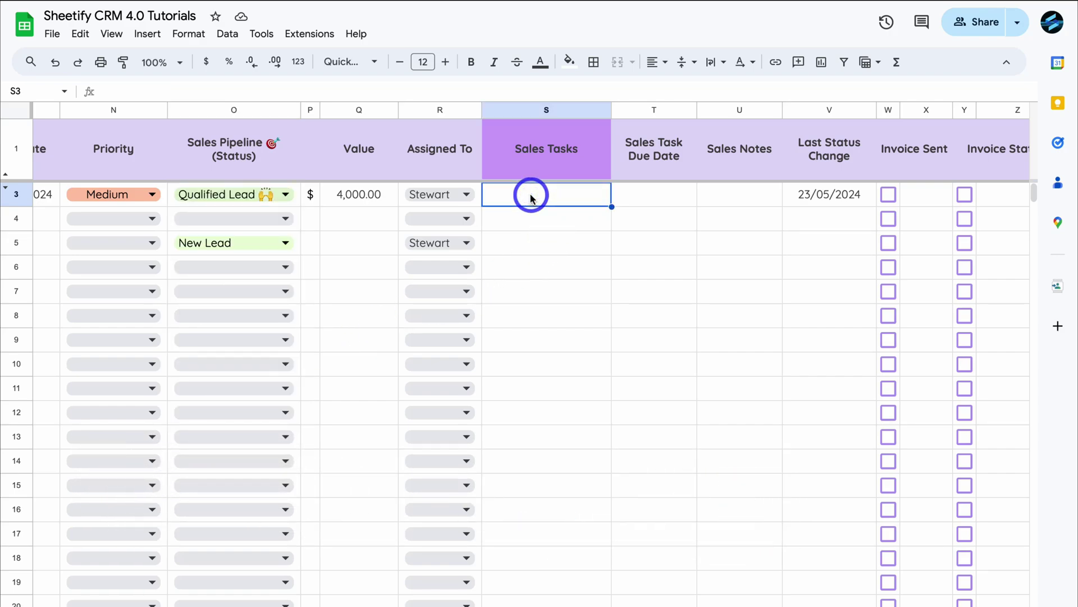
text(Setup initial call)
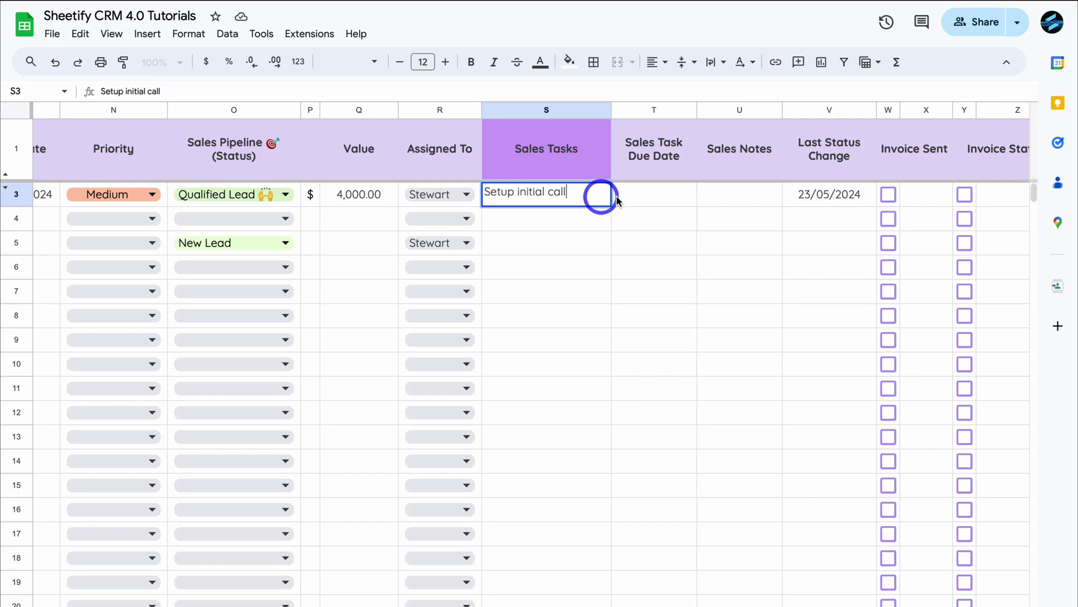
double_click(658, 197)
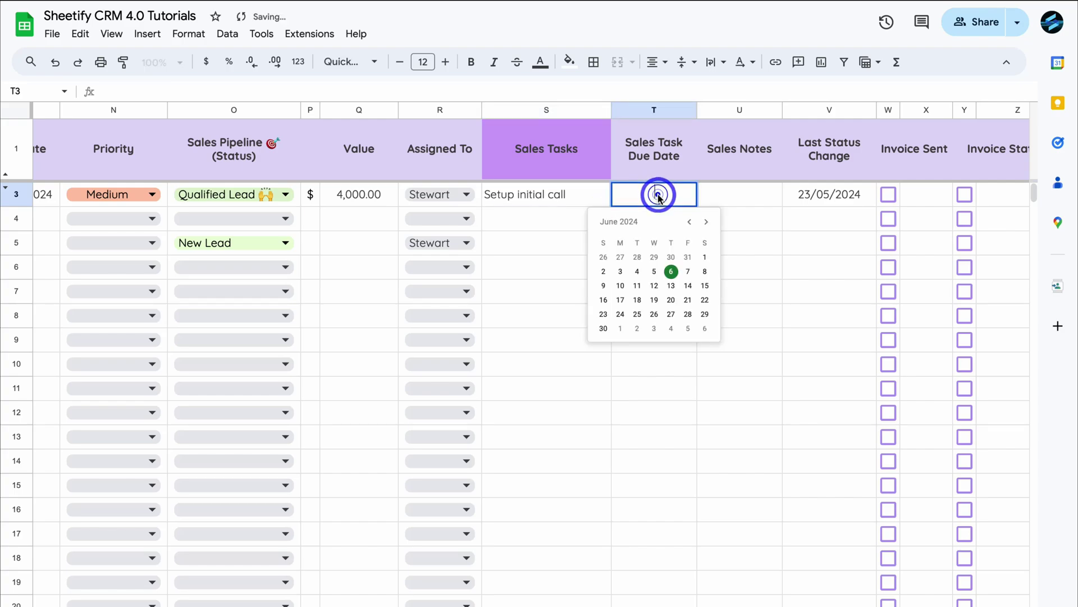
click(688, 272)
Step: Enter a row-3 sales note about discussing the deal with the contact
click(728, 198)
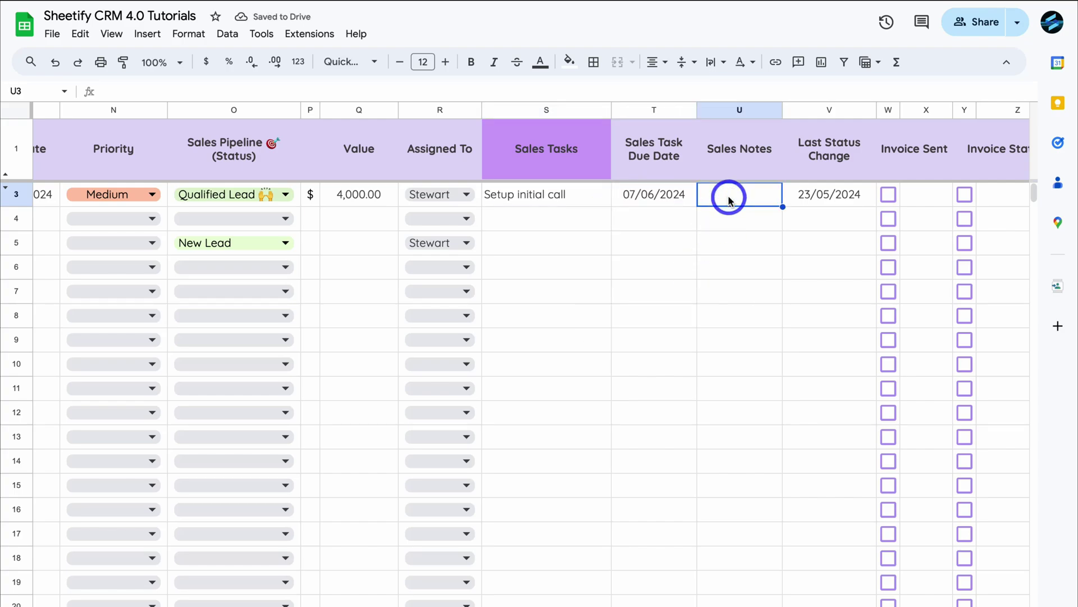
text(Discuss the deal with jack)
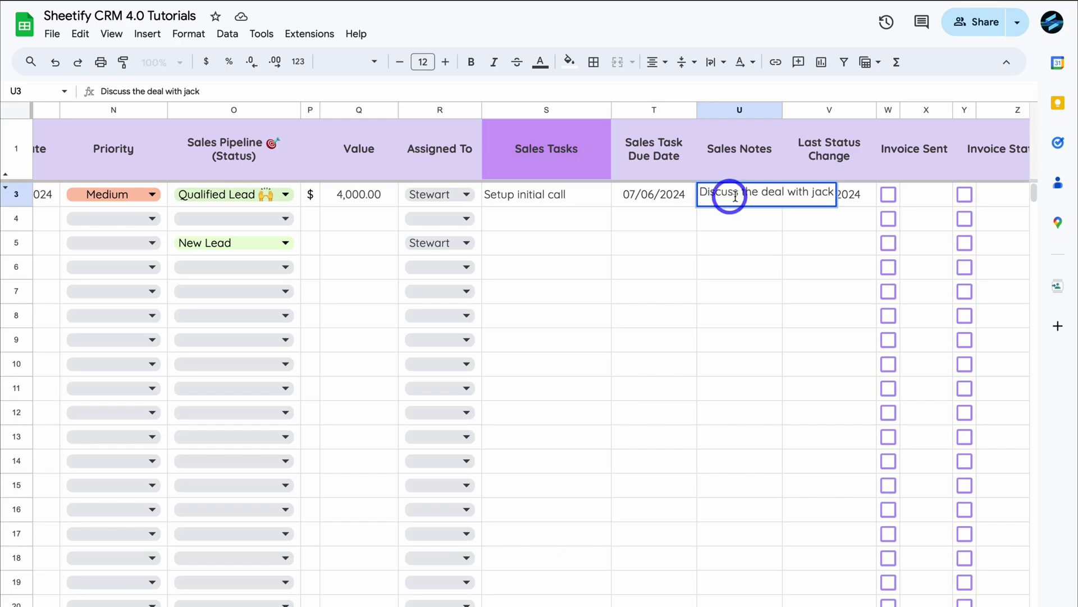
key(Return)
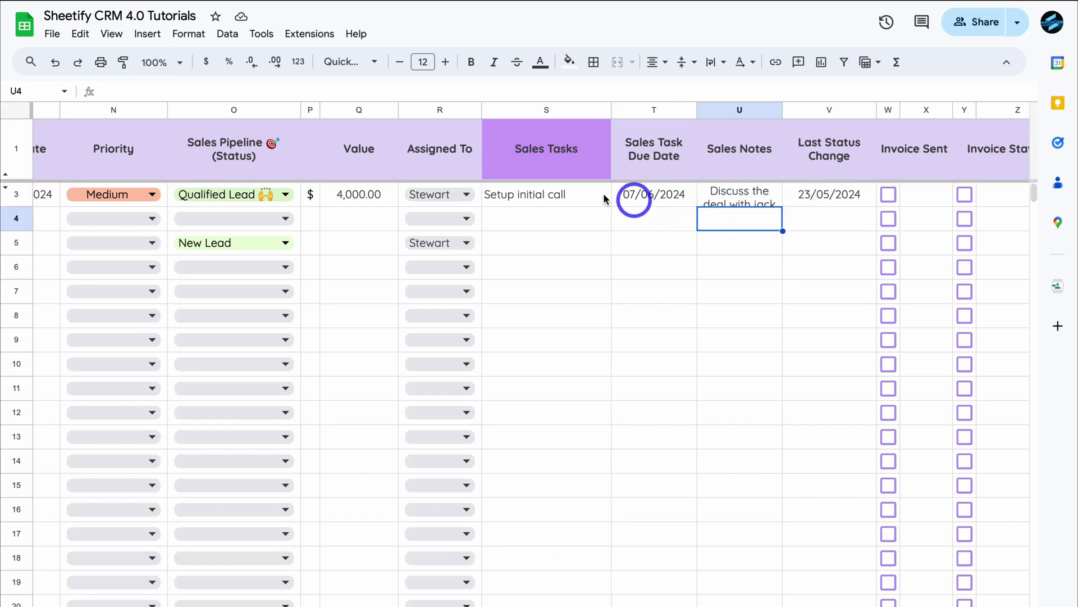
click(593, 193)
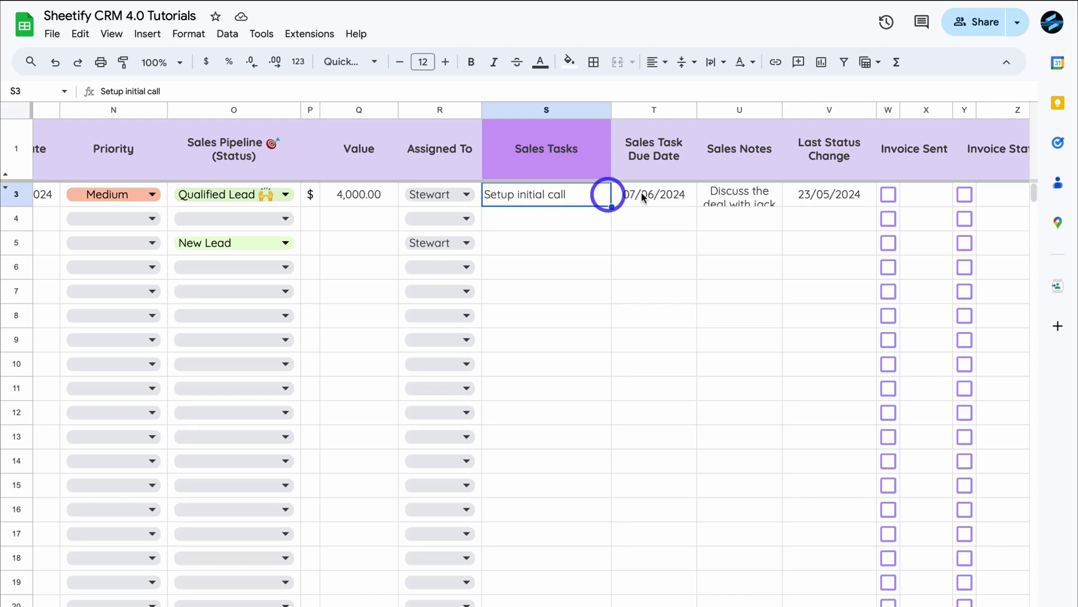
Step: Show the Sales Tasks sidebar and run Sheetify > Taskify > Sales Task for row 3
click(1063, 148)
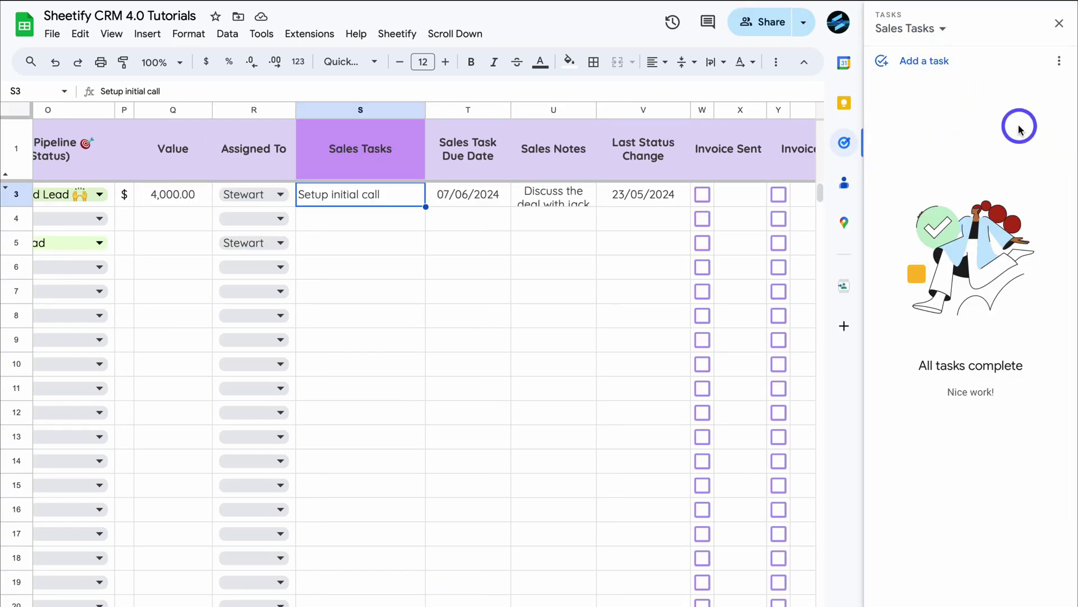
click(396, 35)
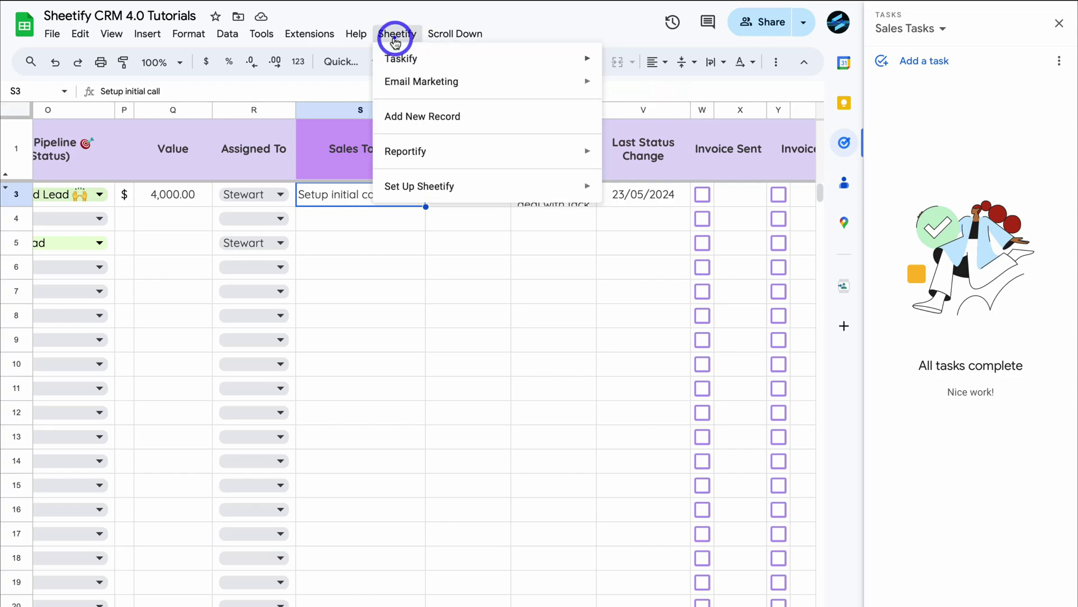
mouse_move(444, 62)
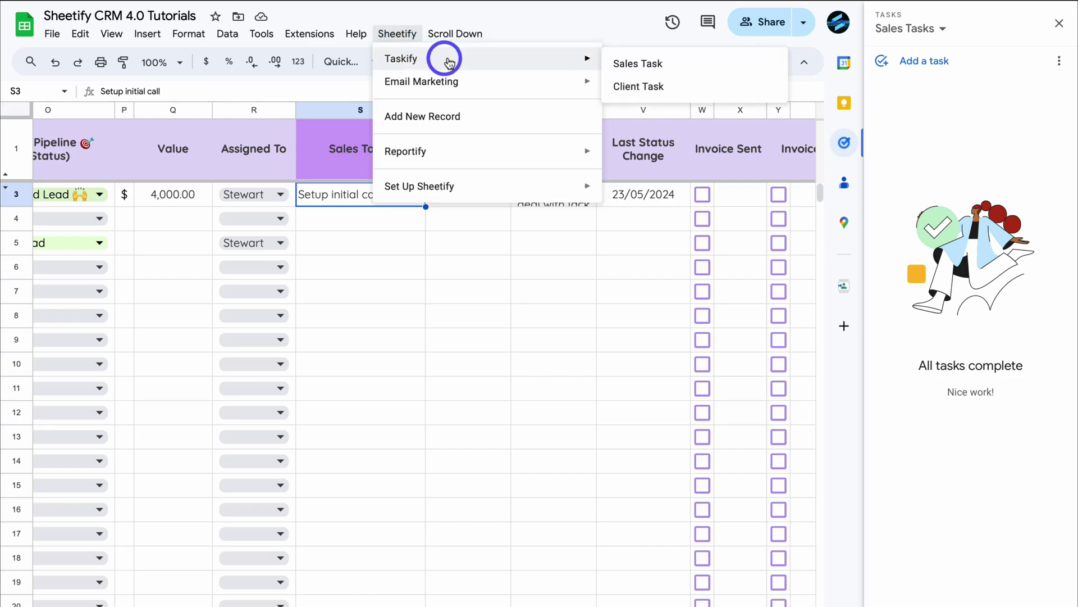
click(719, 63)
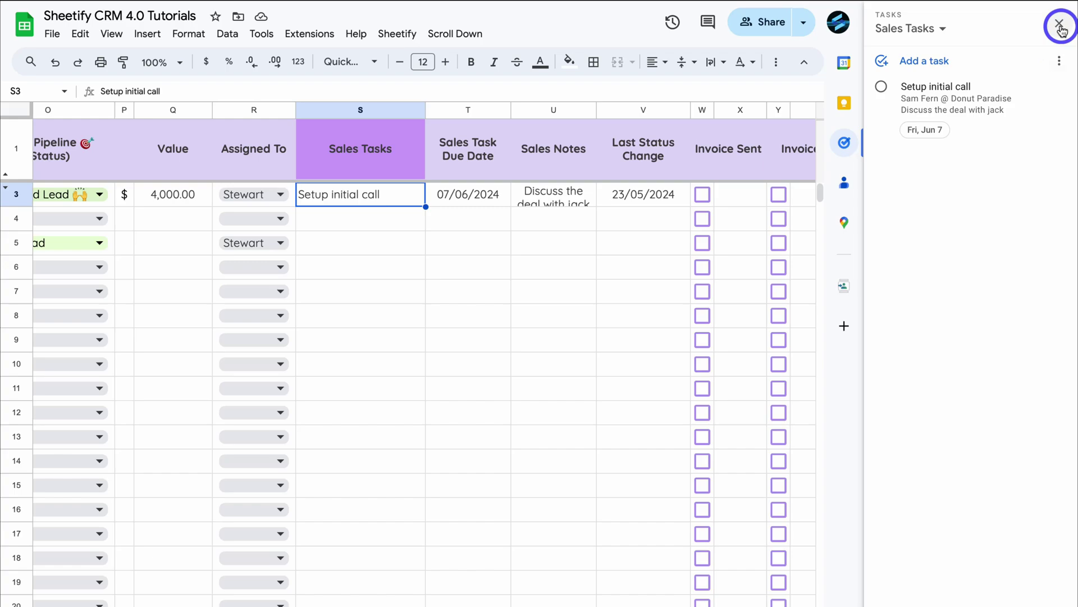
Step: Close the Tasks sidebar, then tick and untick row 3's Invoice Sent and Invoice Status boxes
click(1059, 52)
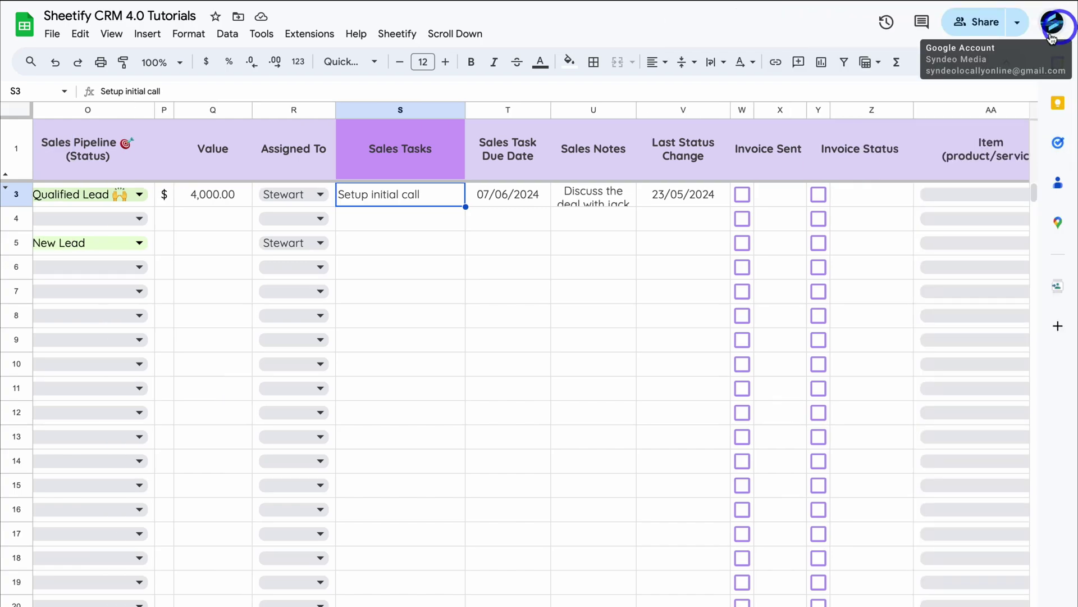
click(742, 196)
scroll(741, 193, right, 1)
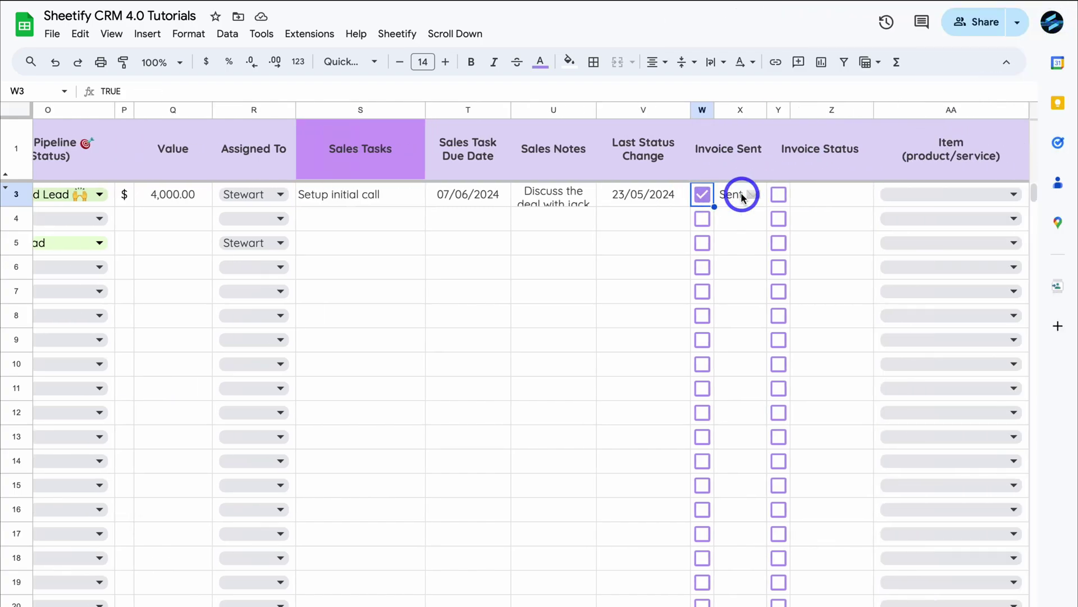
click(780, 196)
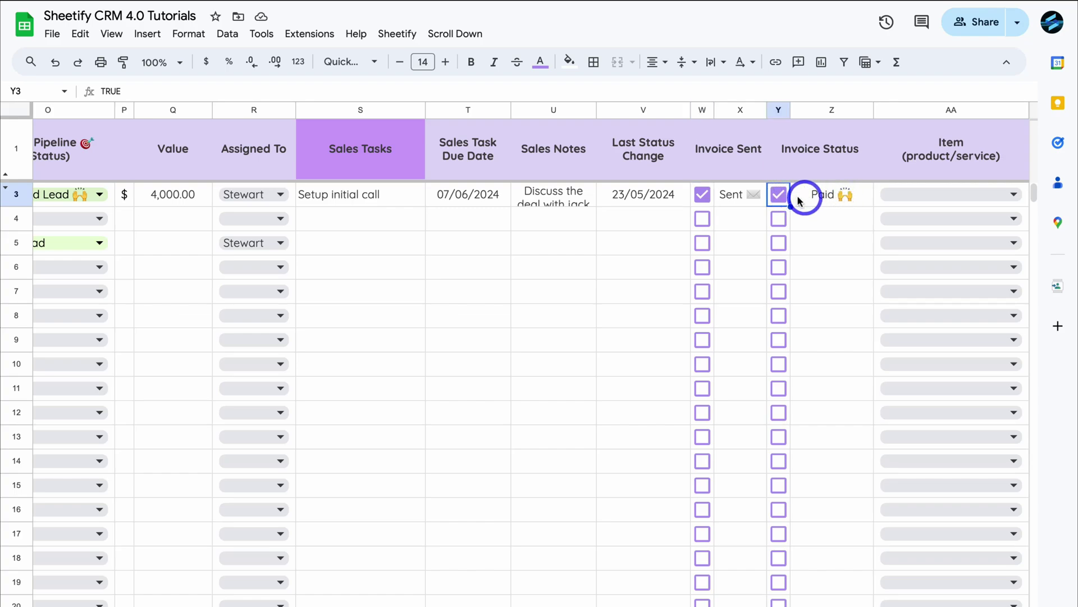
click(779, 195)
click(695, 196)
scroll(691, 194, left, 6)
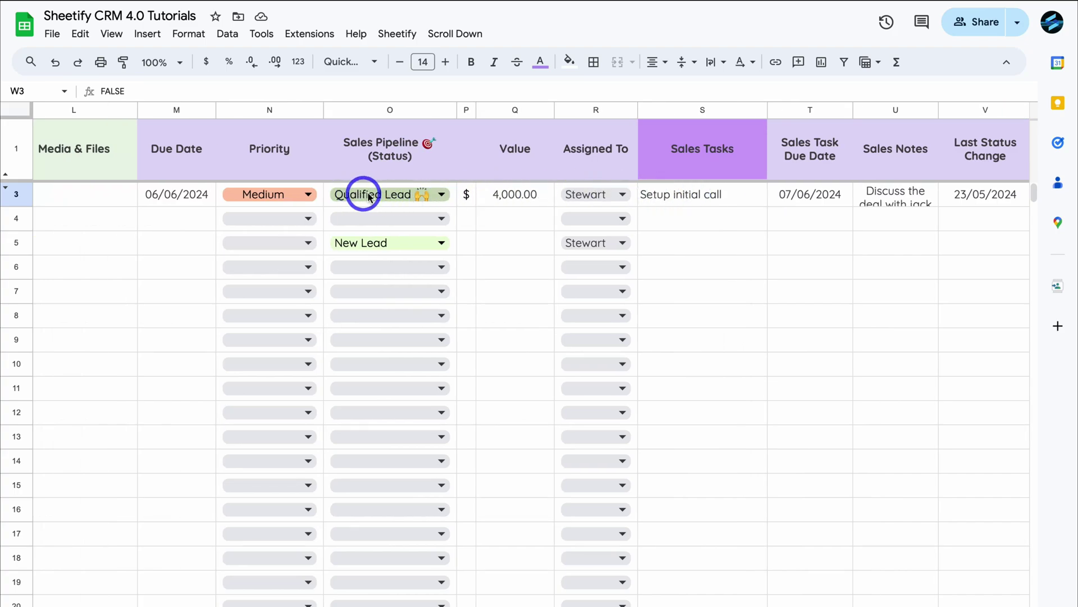
scroll(604, 197, right, 6)
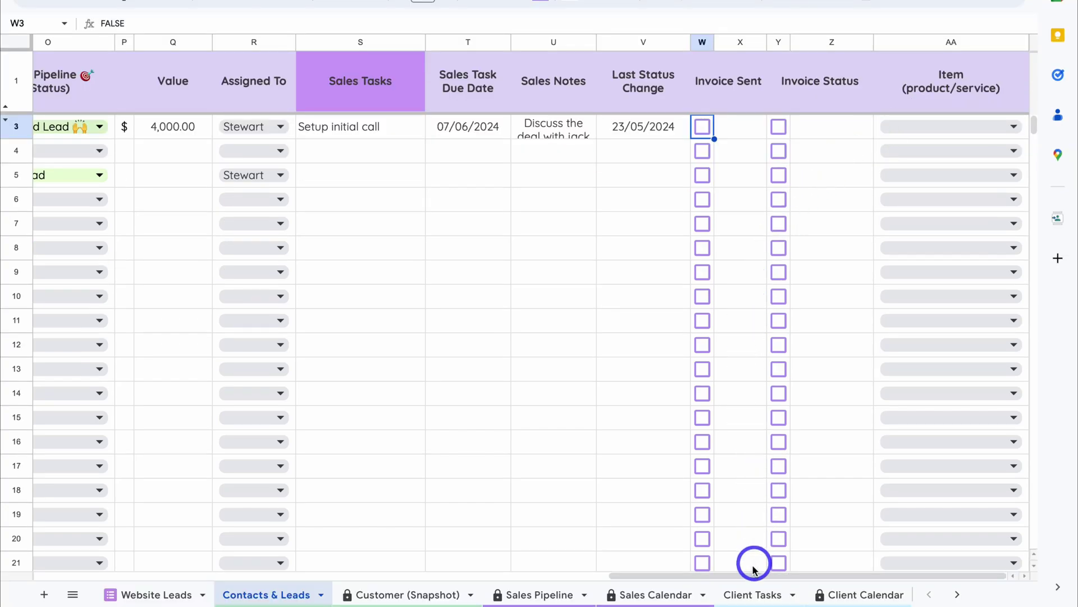
scroll(752, 596, right, 10)
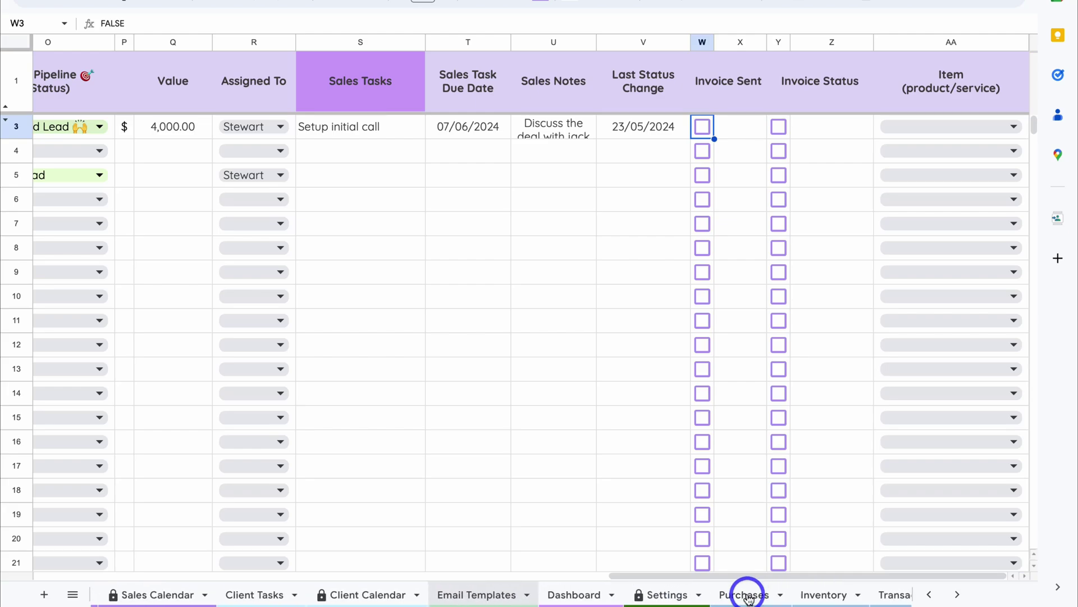
click(759, 594)
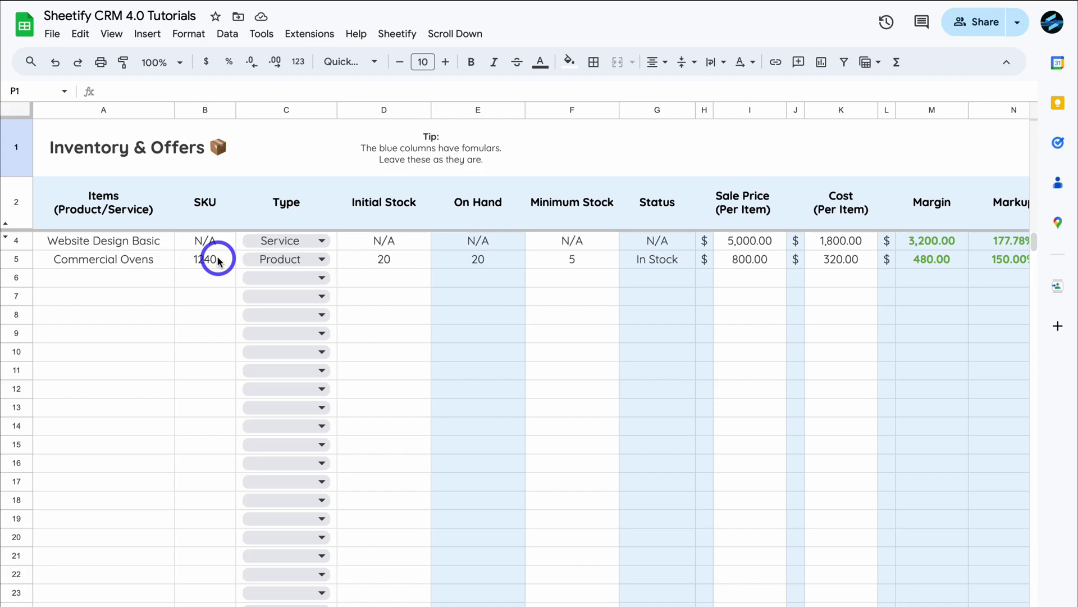
scroll(584, 265, right, 5)
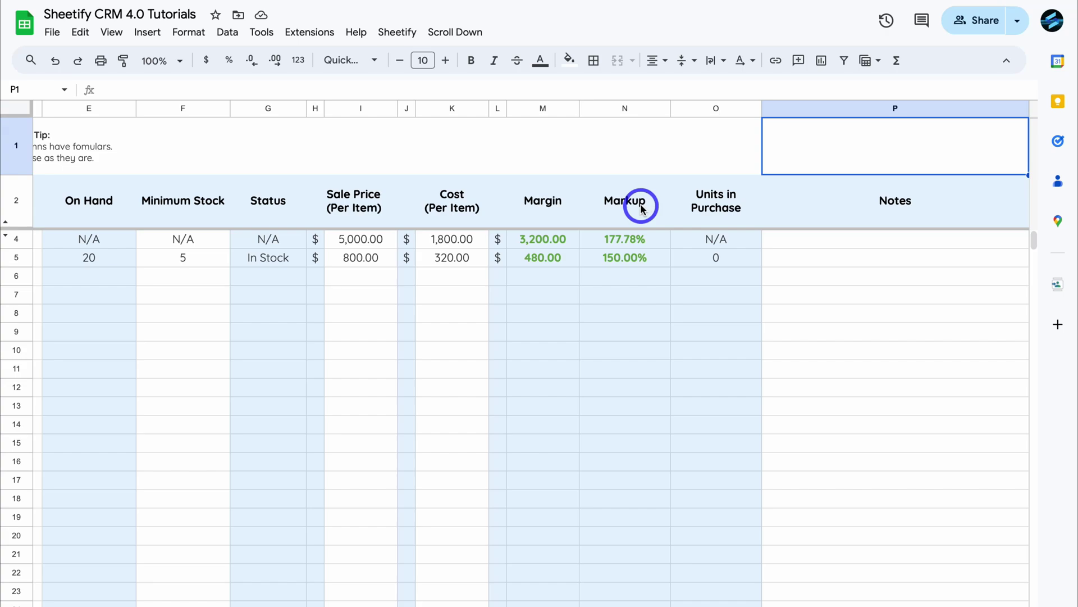
scroll(641, 207, left, 10)
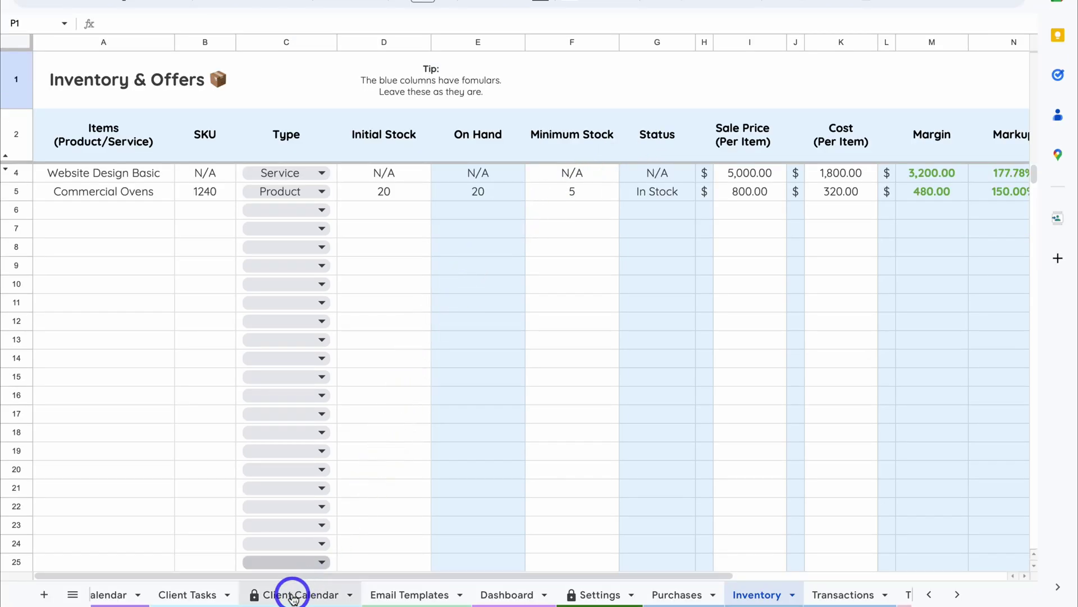
scroll(289, 595, left, 3)
scroll(288, 596, left, 3)
Step: In Contacts & Leads, set row 3's item to Website Design Basic
click(211, 594)
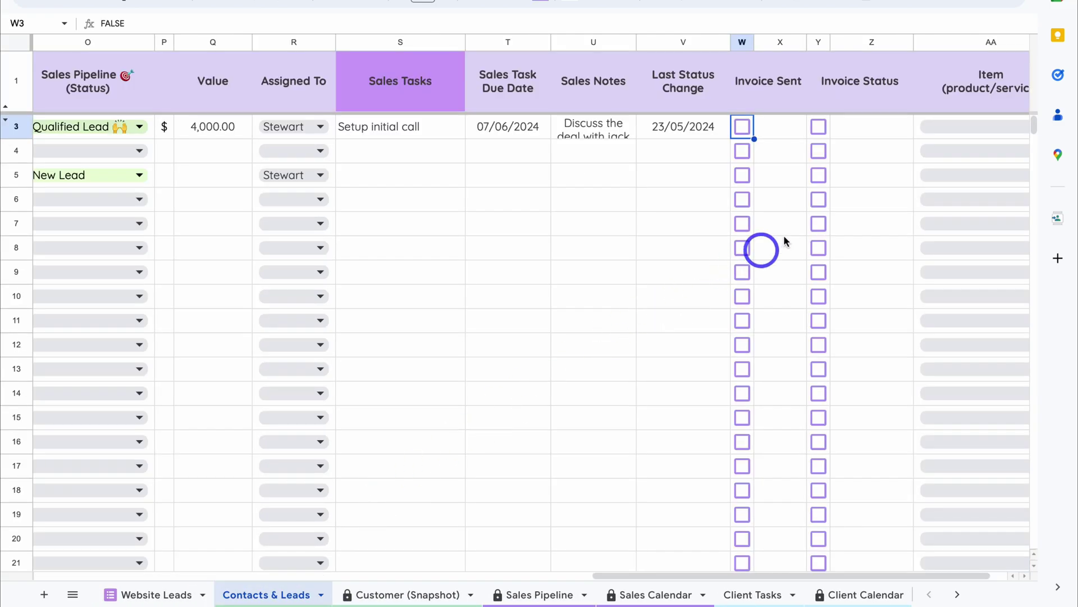
click(1011, 128)
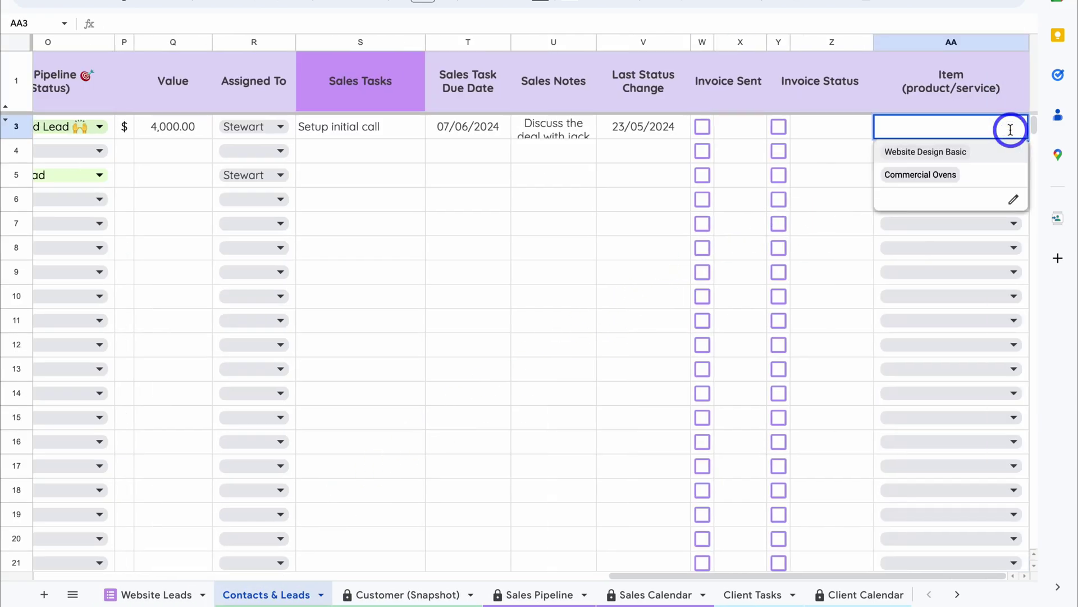
click(982, 150)
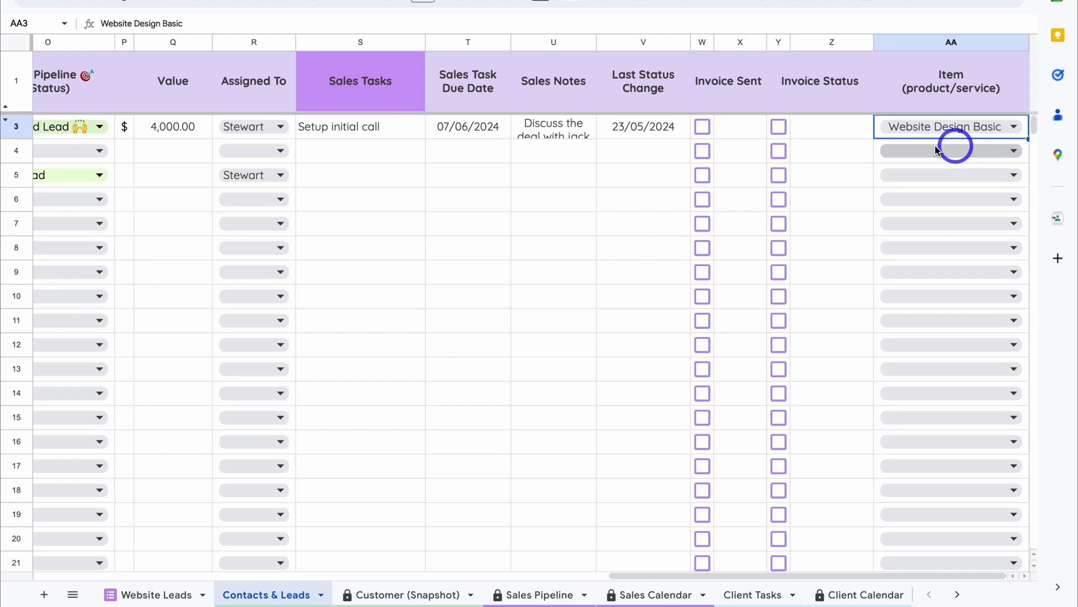
Step: Change row 3's status to Details Discussed and check the Sales Pipeline sheet
scroll(655, 137, left, 6)
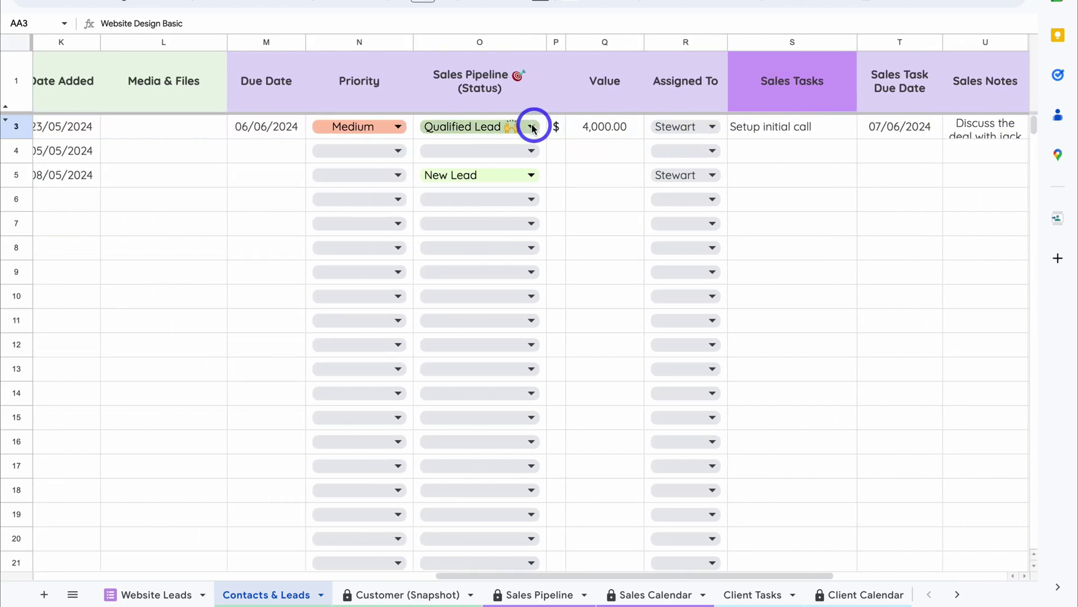
click(532, 127)
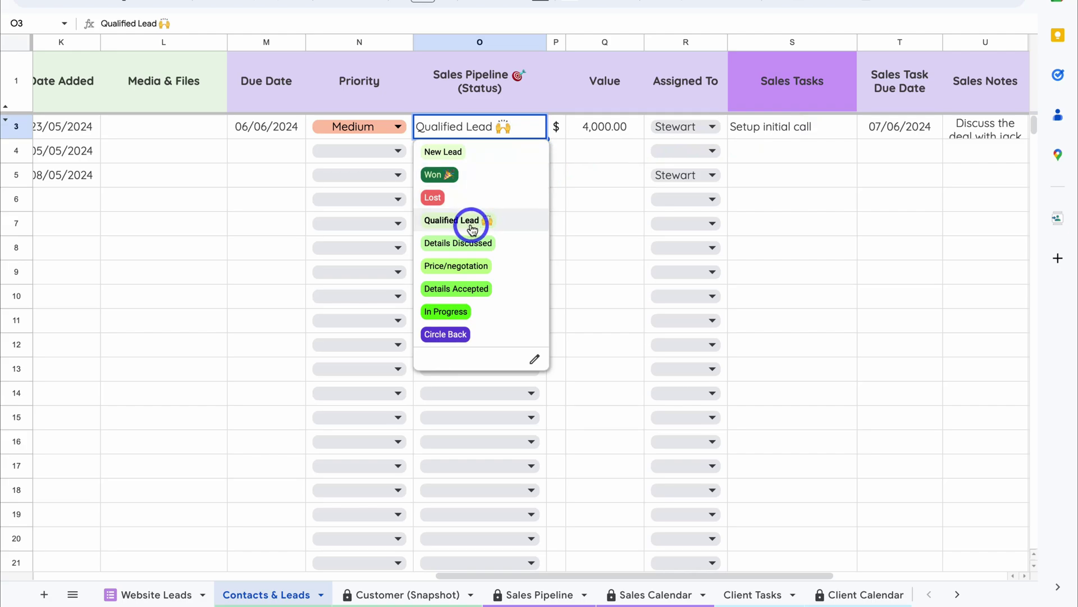
click(510, 246)
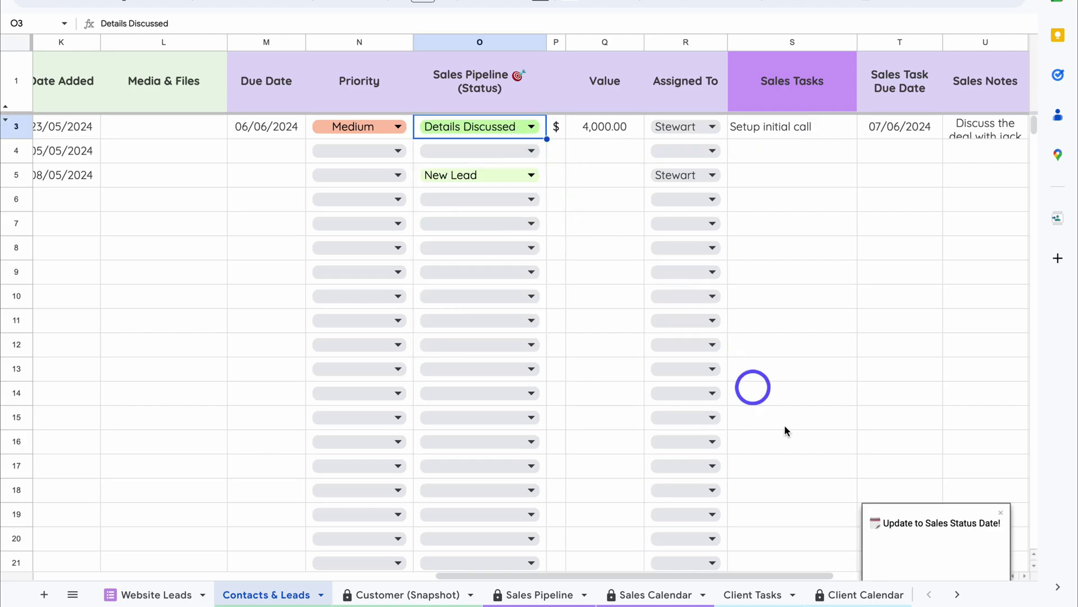
click(937, 554)
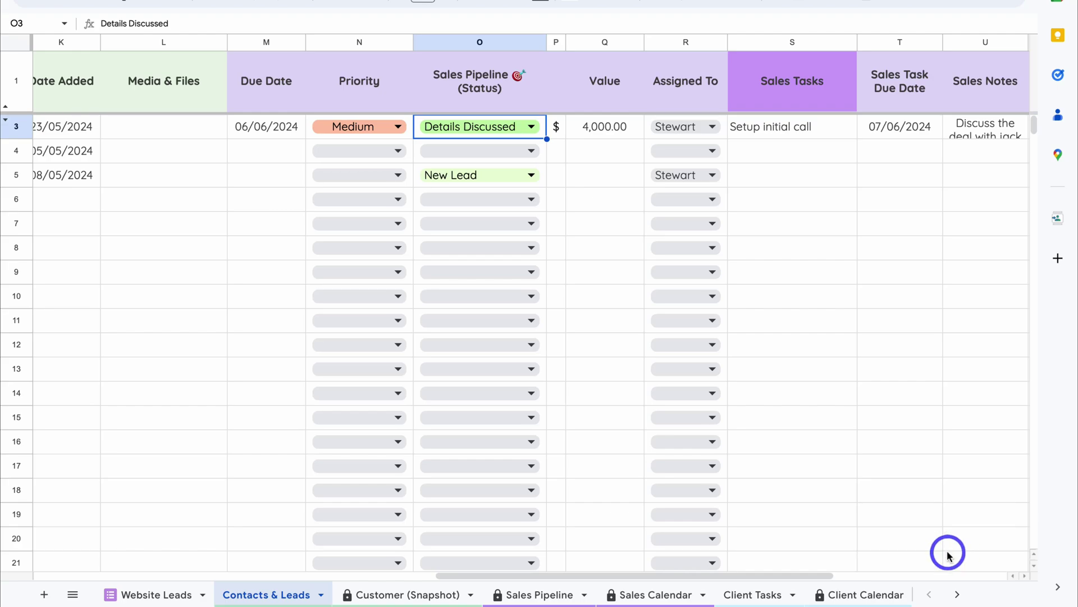
click(550, 598)
scroll(688, 528, right, 4)
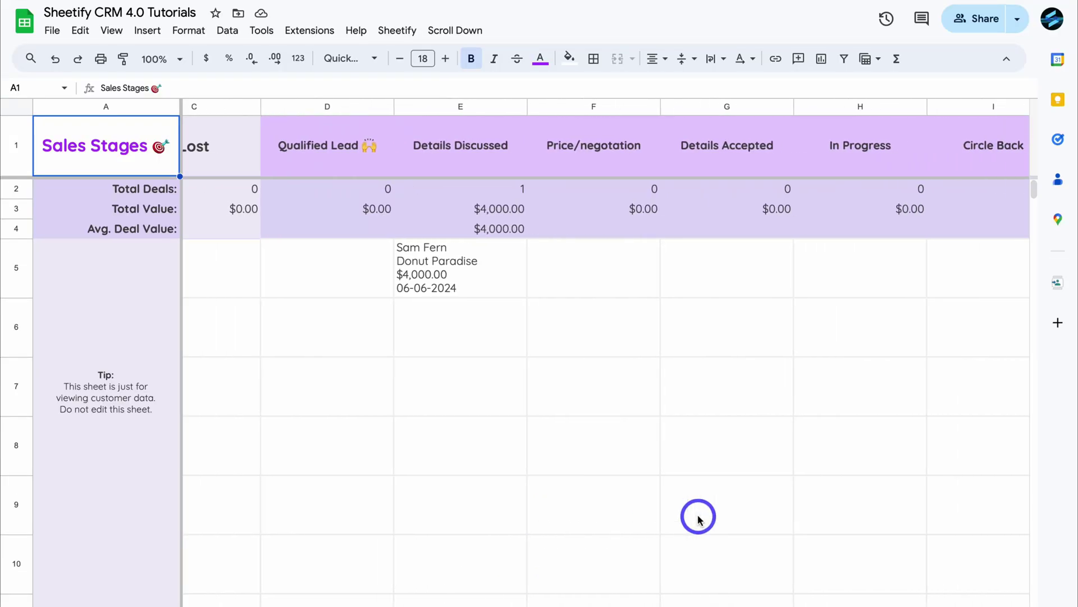
scroll(698, 517, left, 4)
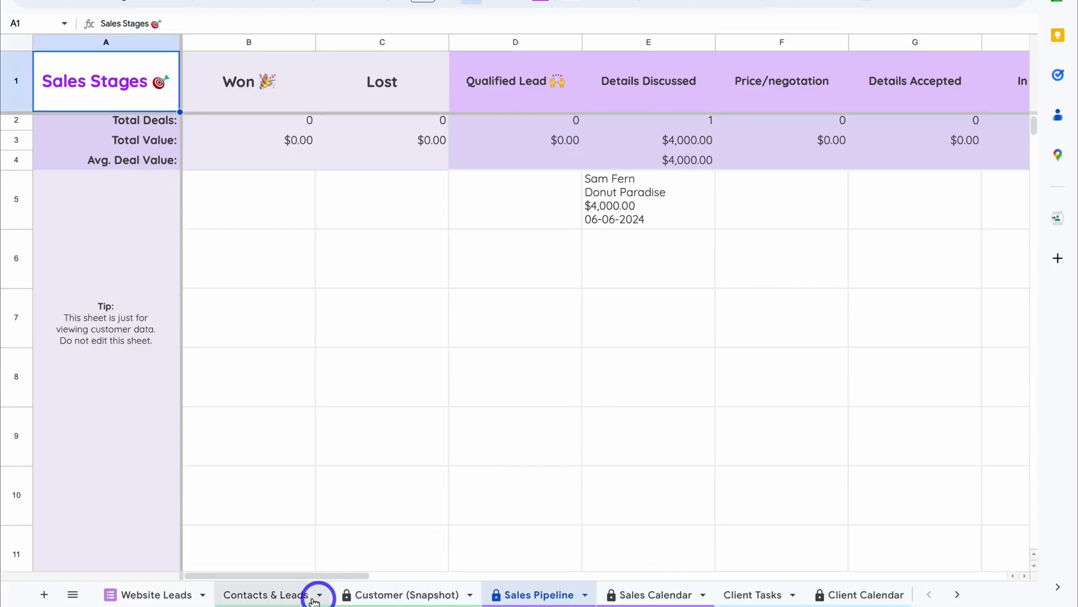
Step: Tick row 3's Invoice Sent and Invoice Status boxes and set its status to Won
click(279, 598)
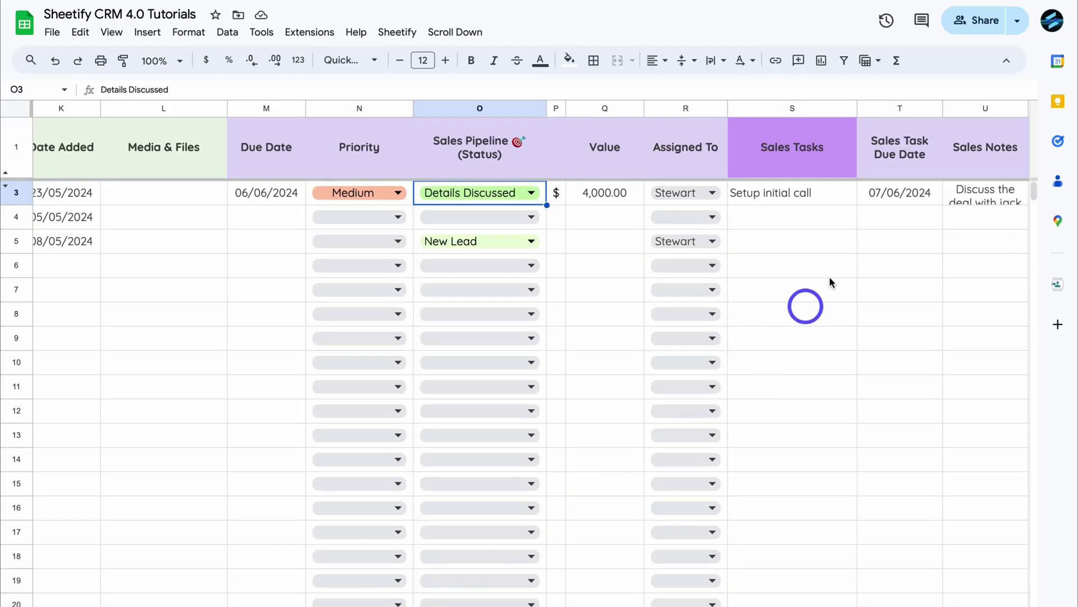
scroll(843, 269, right, 3)
scroll(855, 253, right, 3)
click(794, 192)
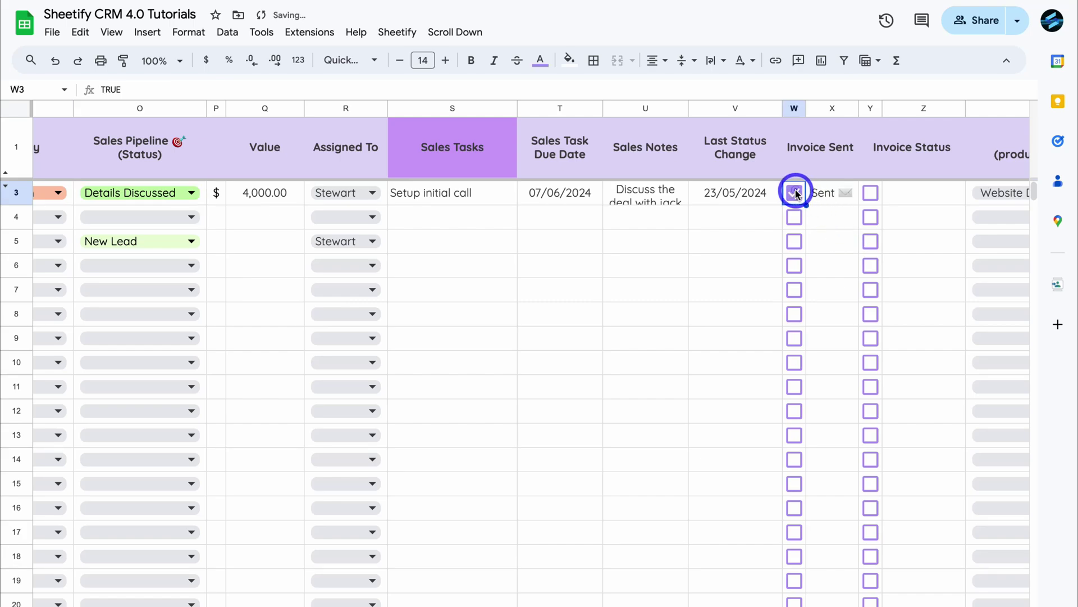
click(871, 193)
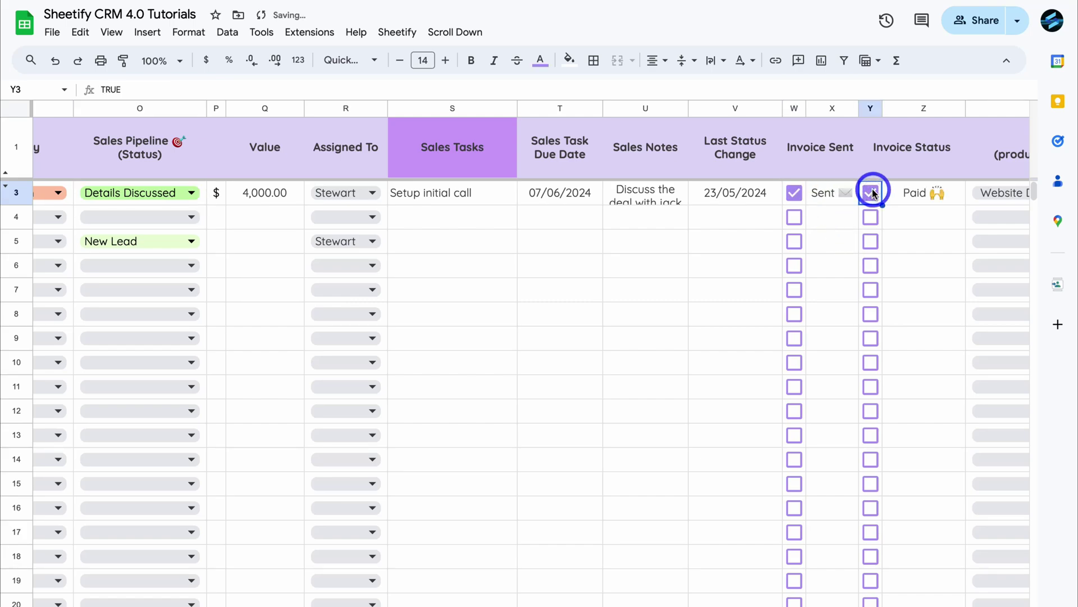
scroll(872, 194, left, 6)
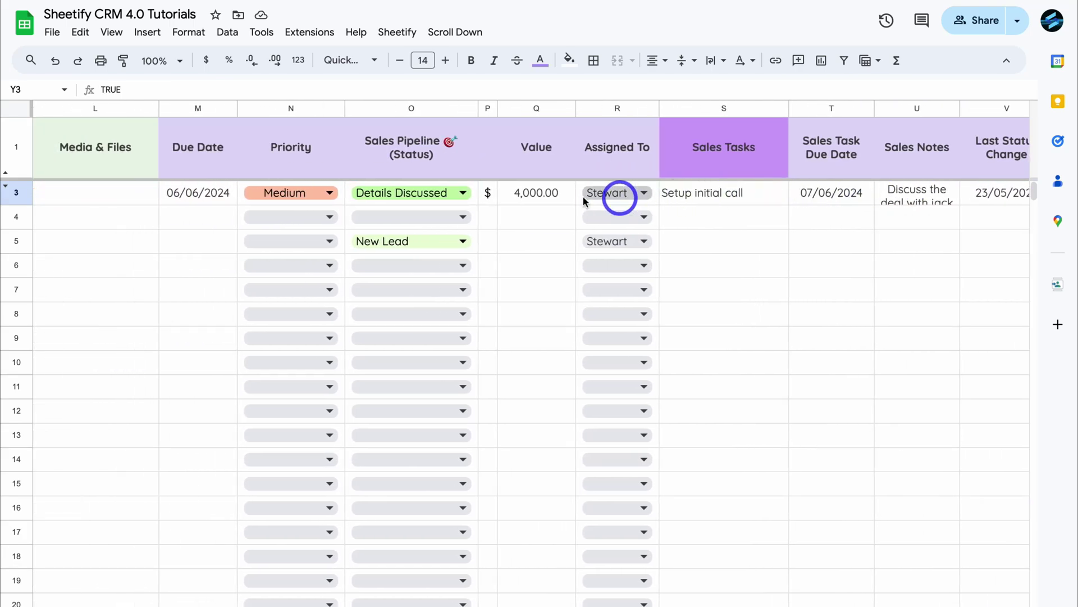
click(436, 195)
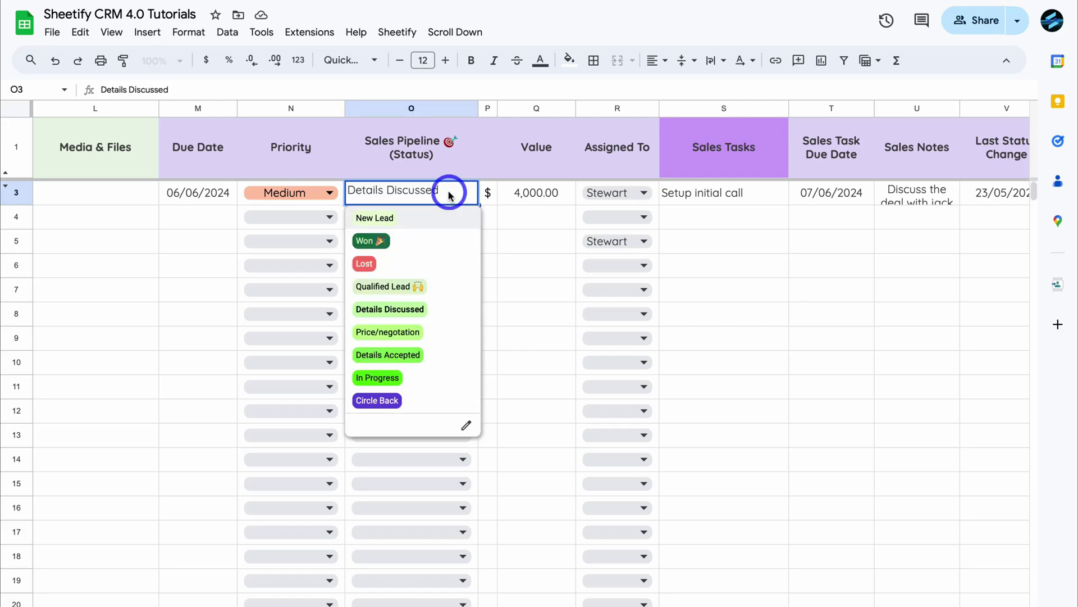
click(441, 240)
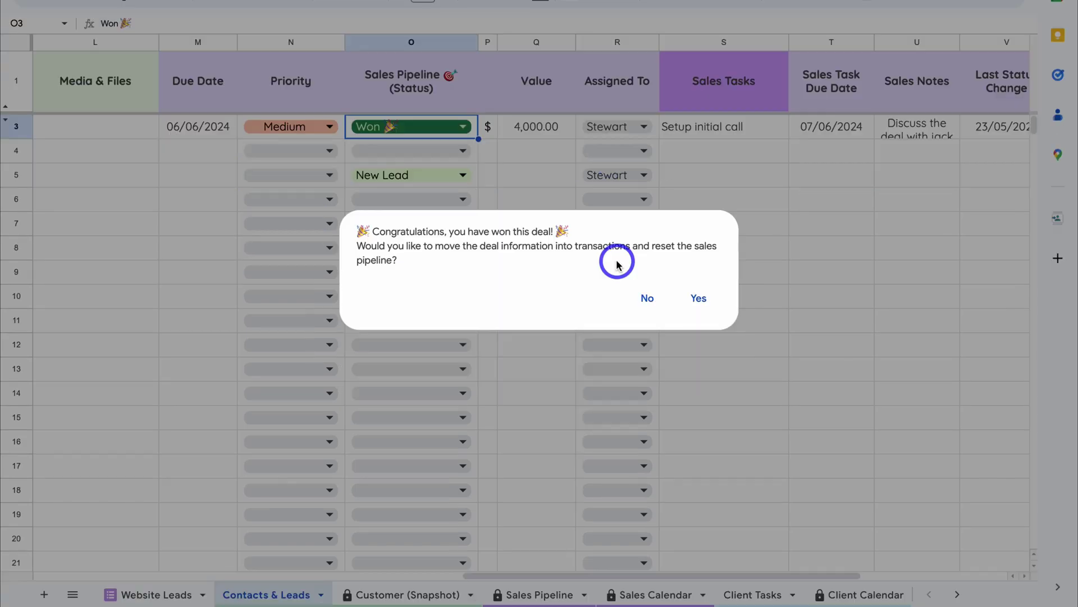
Step: Confirm moving the Won Donut Paradise deal to Transactions and check row 3 is cleared
click(700, 300)
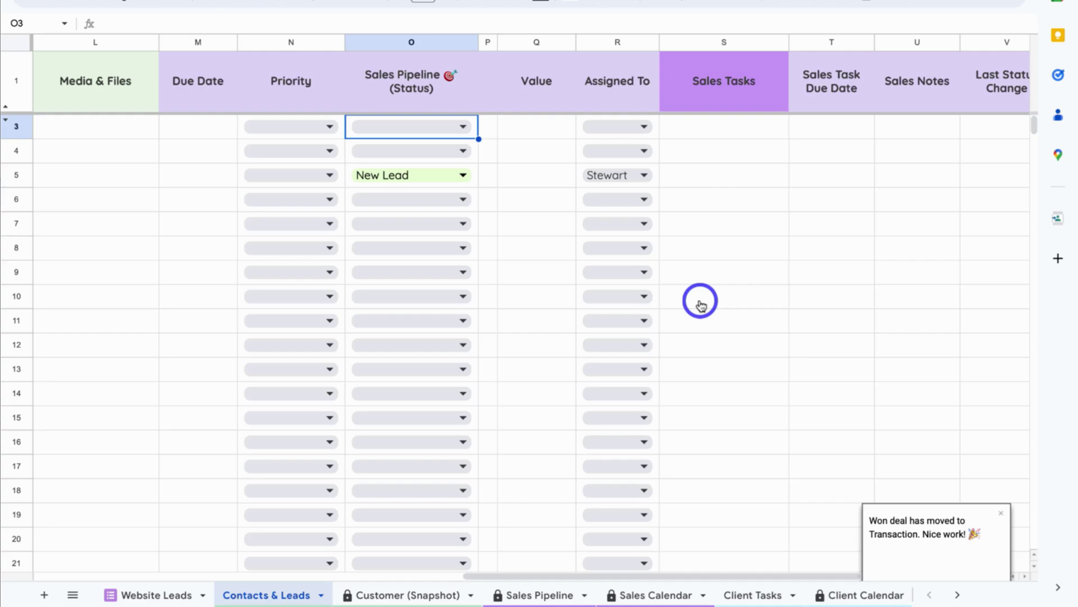
scroll(821, 578, left, 10)
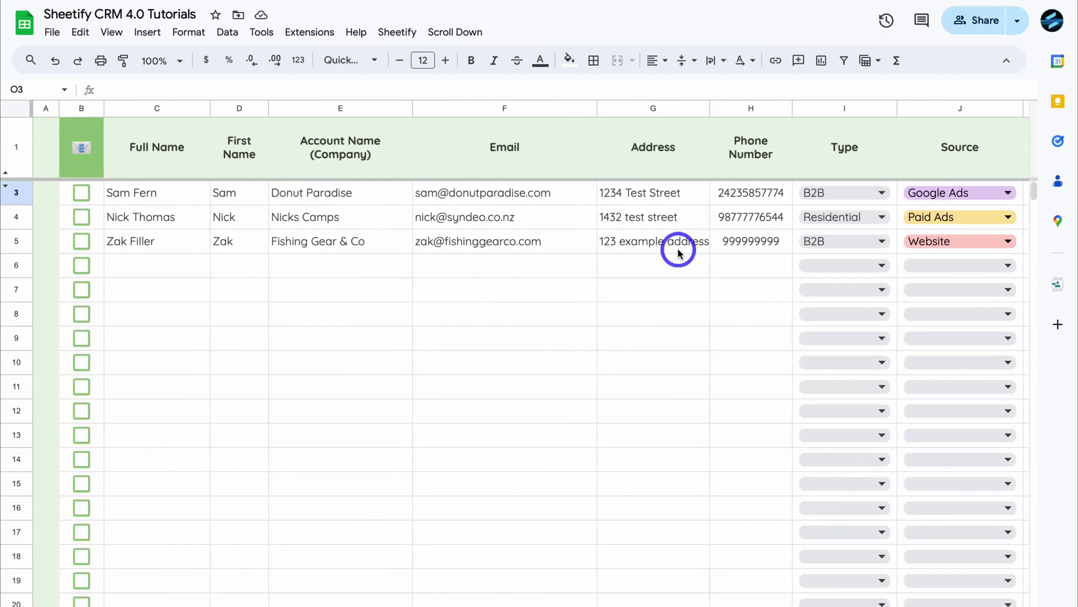
scroll(674, 246, right, 10)
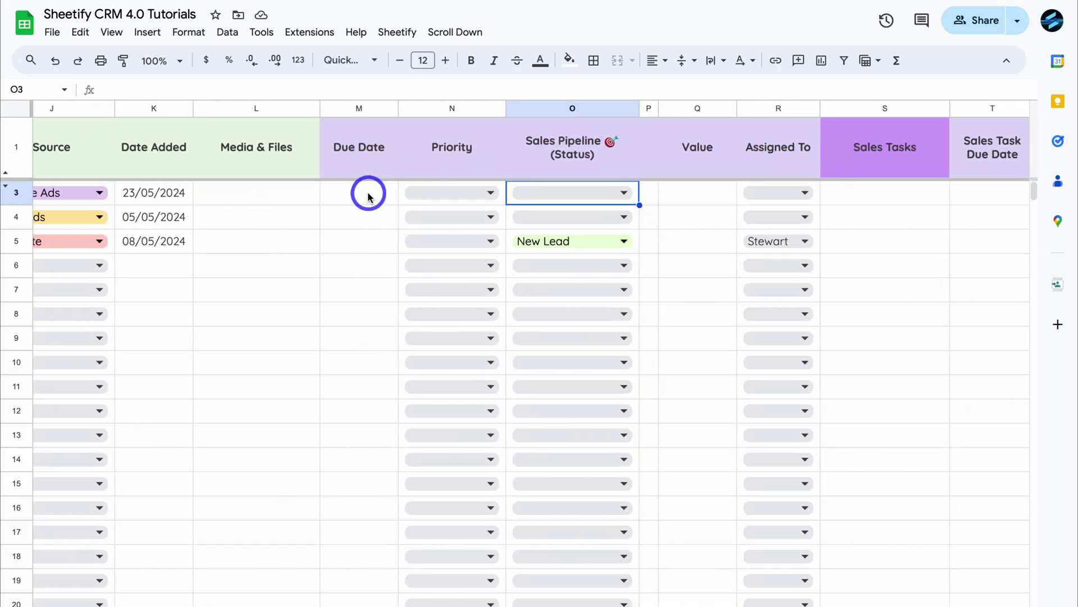
scroll(386, 194, right, 6)
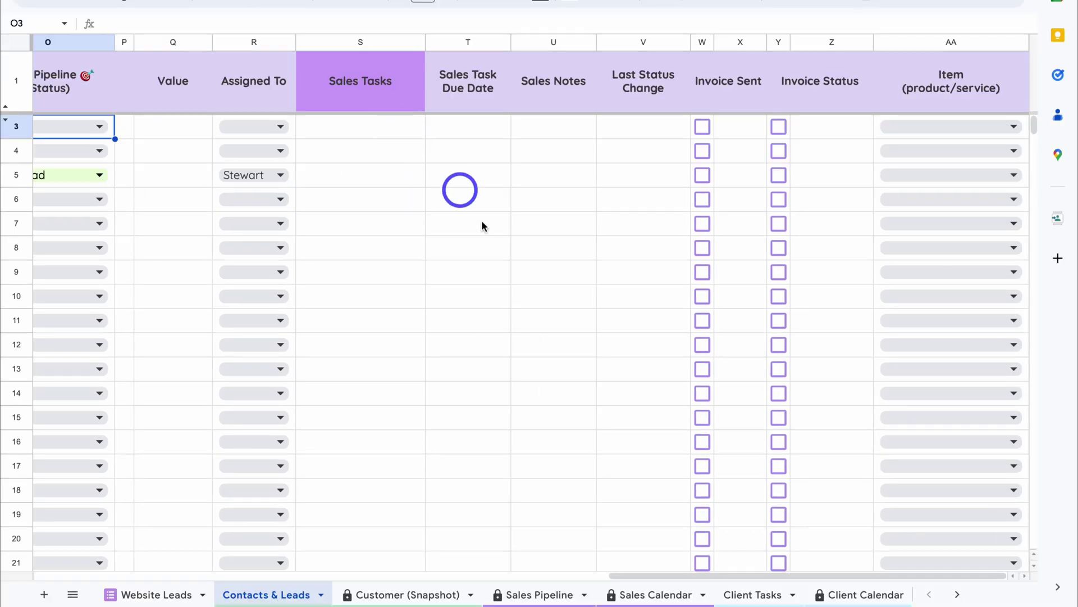
scroll(730, 594, right, 3)
scroll(742, 593, right, 5)
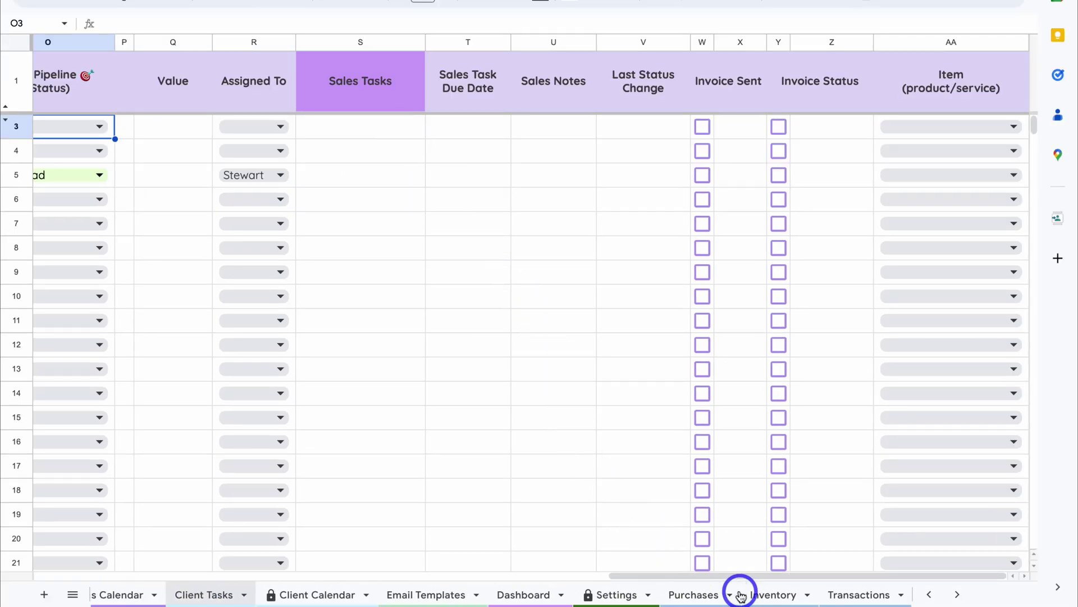
Step: View the Donut Paradise Website Design Basic order in Transactions, check Inventory, then return
click(790, 593)
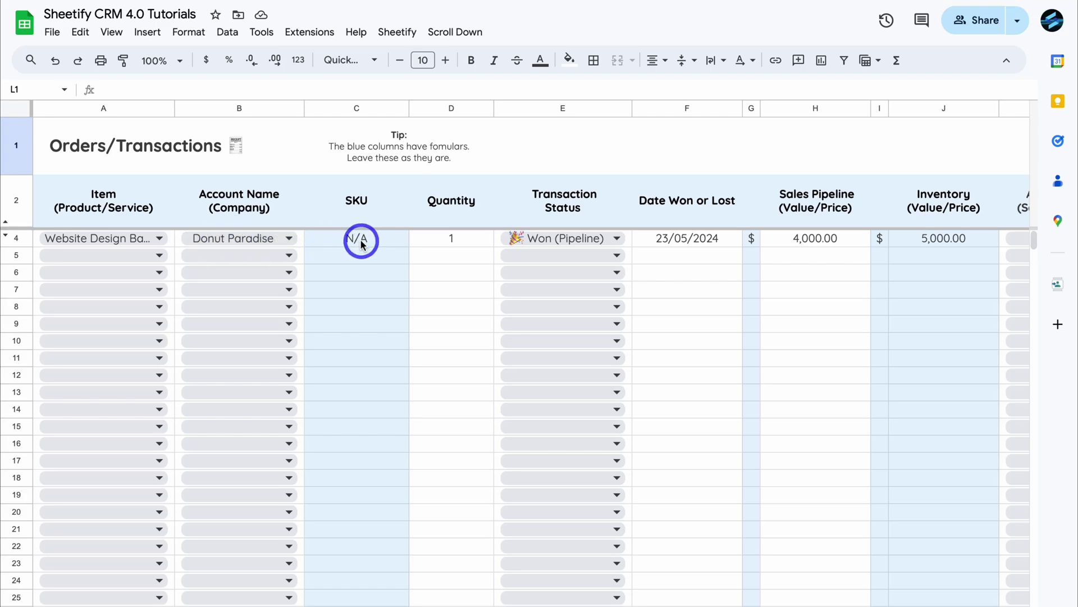
scroll(361, 242, right, 5)
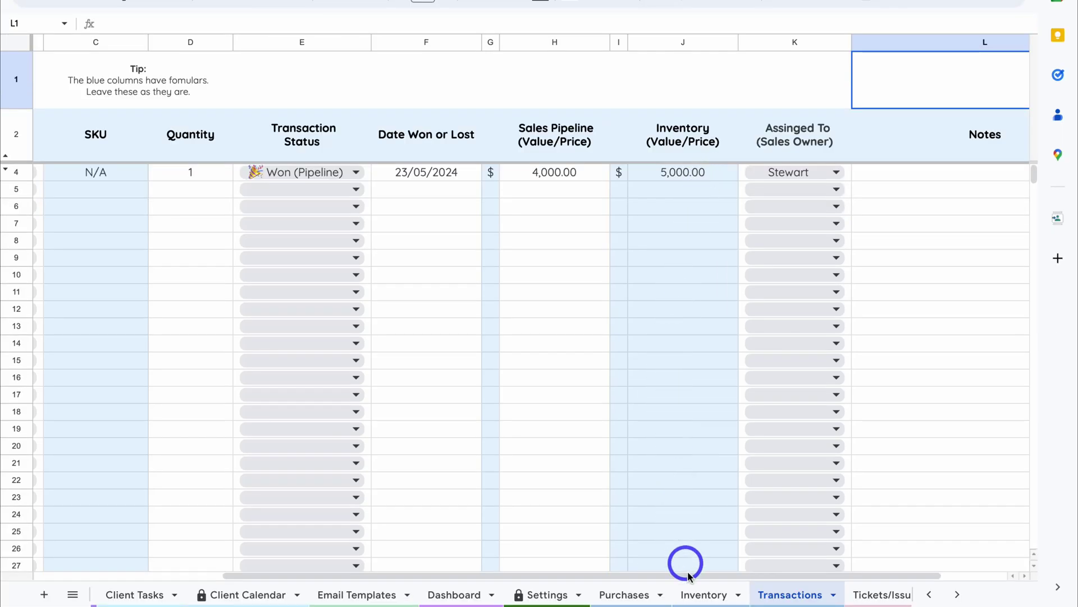
click(702, 594)
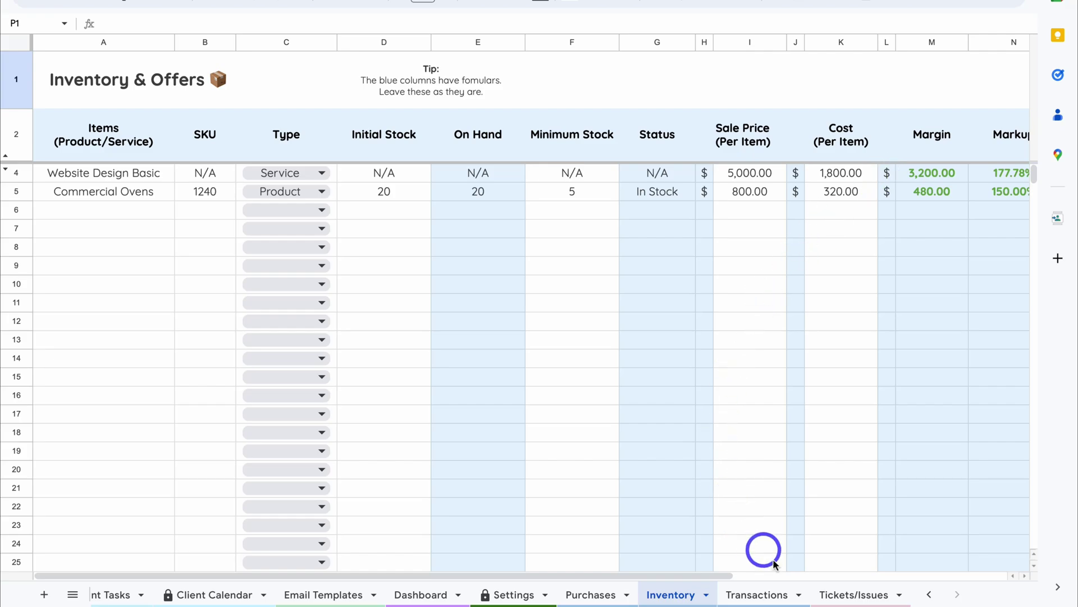
click(767, 594)
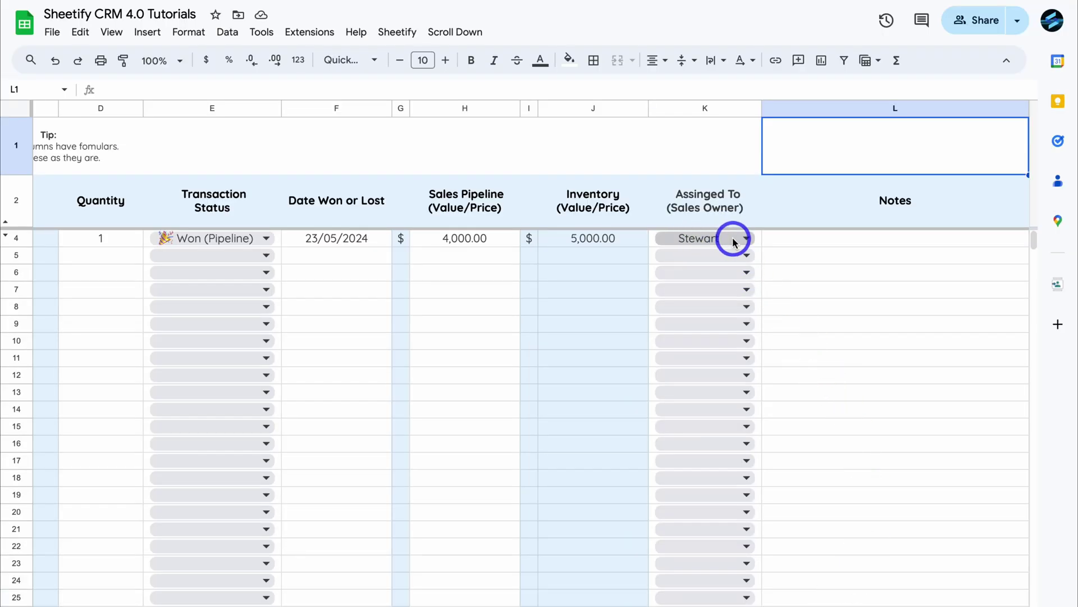
scroll(834, 247, left, 5)
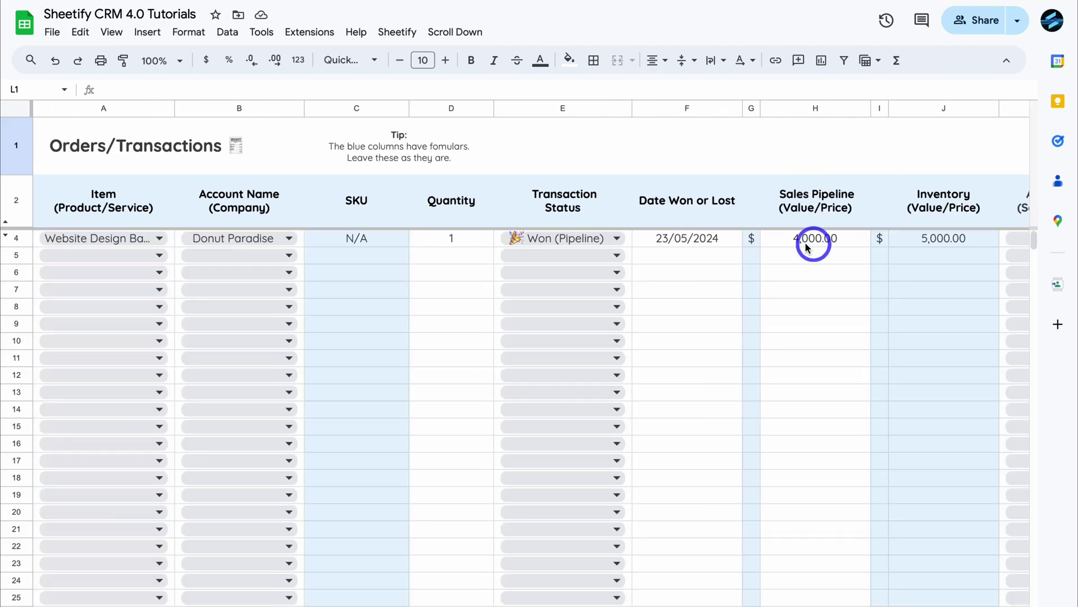
Step: Set the Donut Paradise transaction status in cell E4 to Completed
click(612, 236)
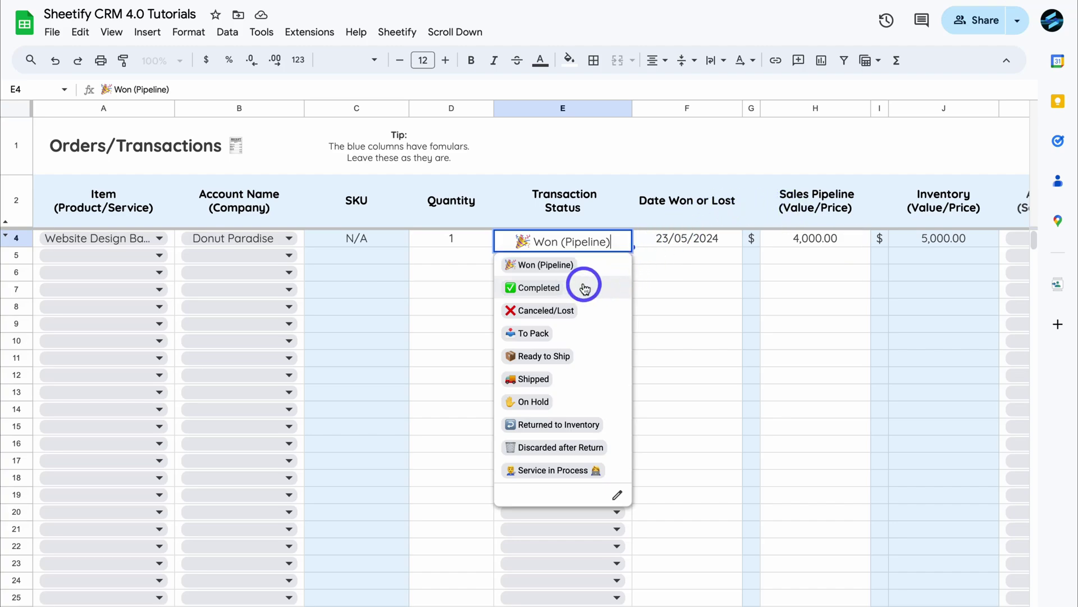
click(565, 290)
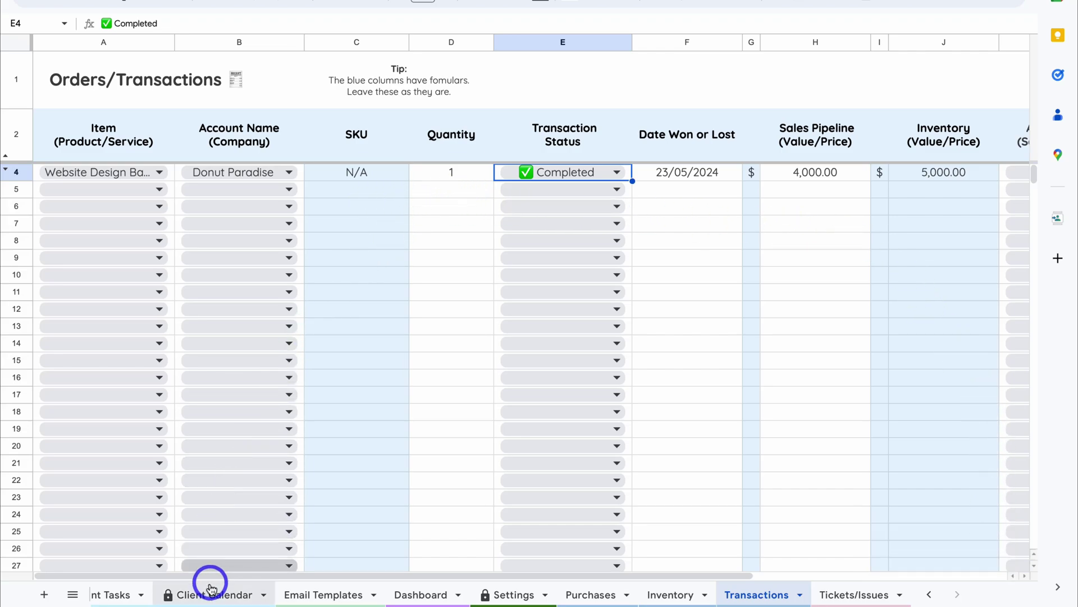
Step: View Customer (Snapshot): Donut Paradise shows 1 job won, $4,000.00 revenue, 0 issues
scroll(209, 587, up, 3)
scroll(212, 595, up, 5)
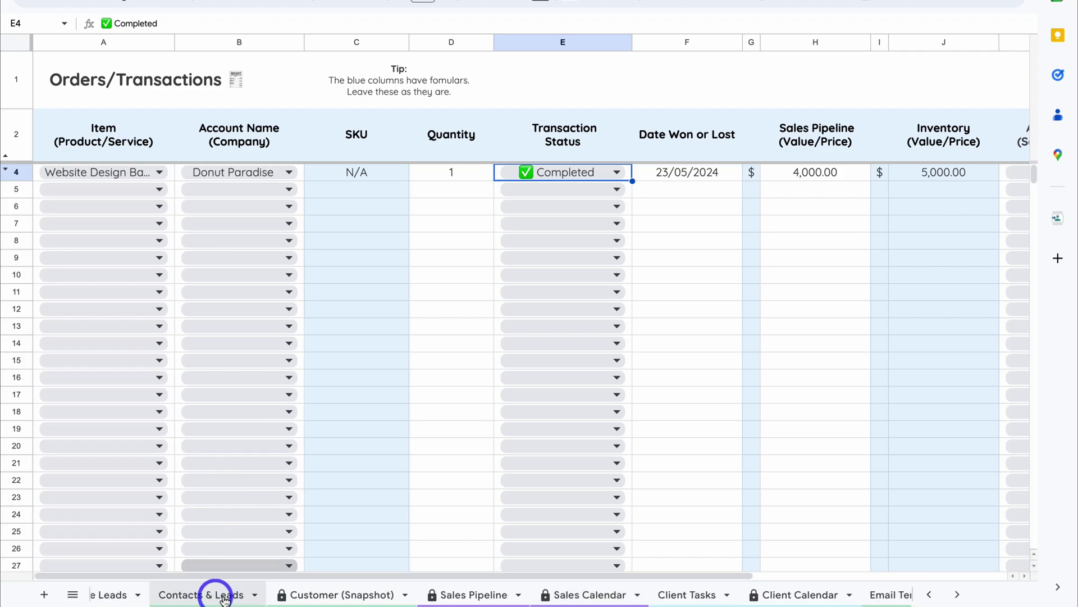
click(332, 594)
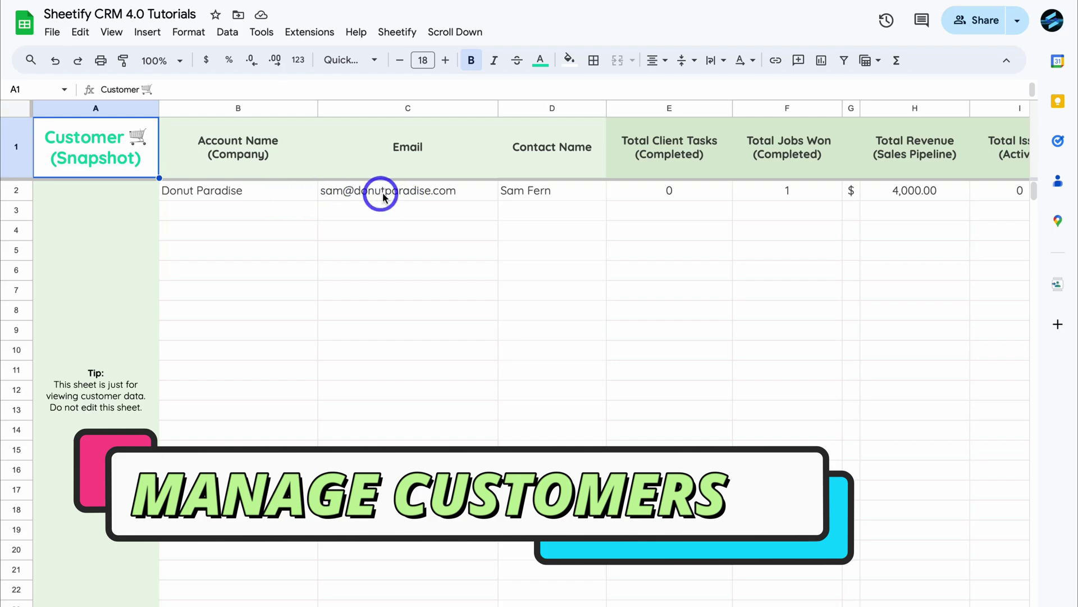
scroll(565, 197, right, 5)
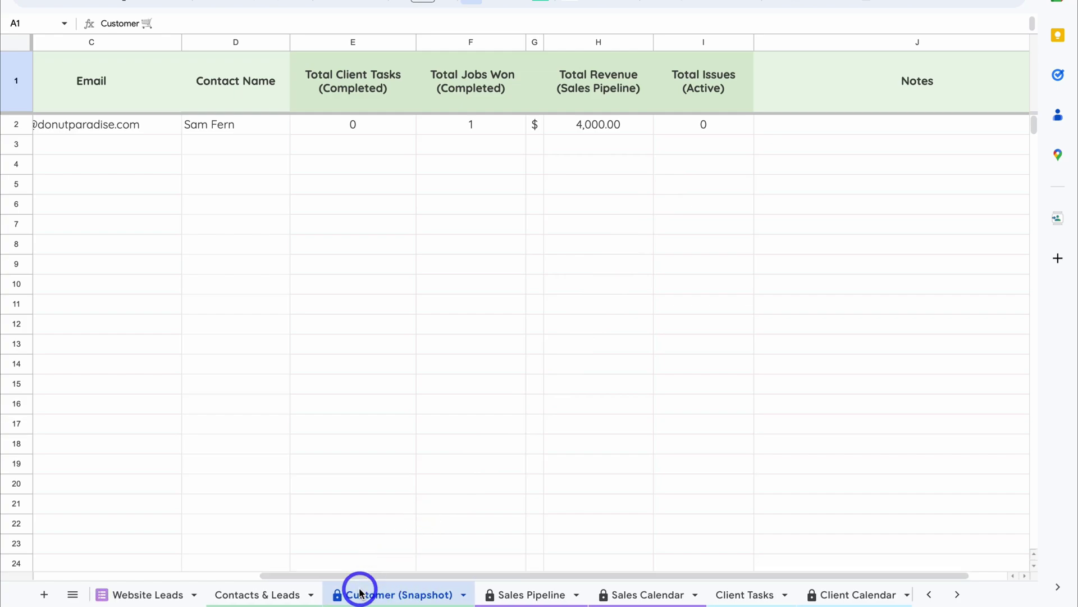
Step: Review Contacts & Leads row 3: $7,000.00 Commercial Ovens deal at Price/negotiation, invoiced and paid
click(277, 595)
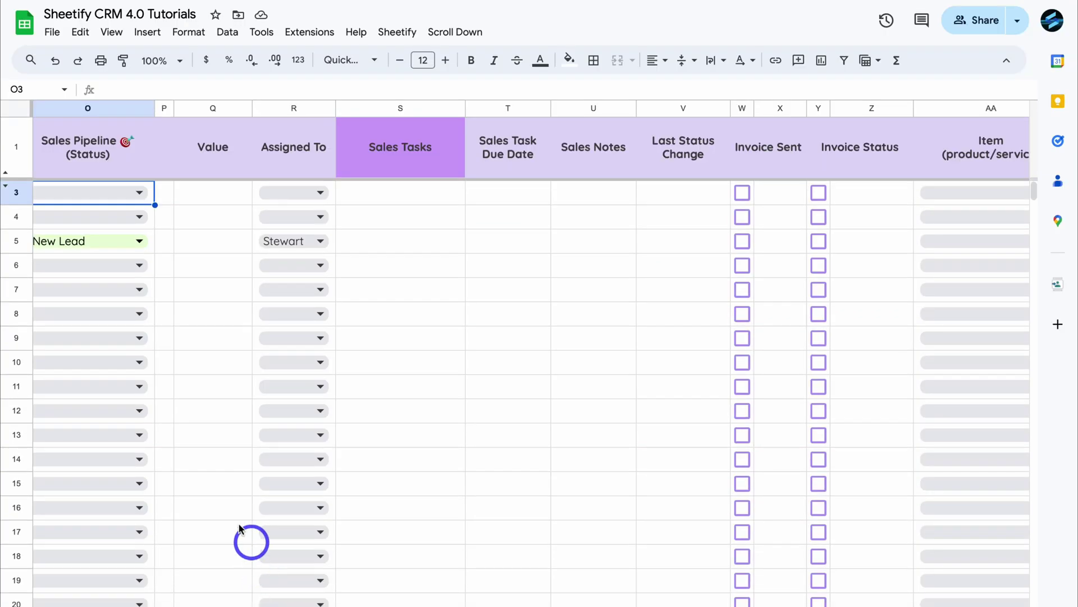
scroll(231, 518, left, 5)
scroll(262, 287, left, 10)
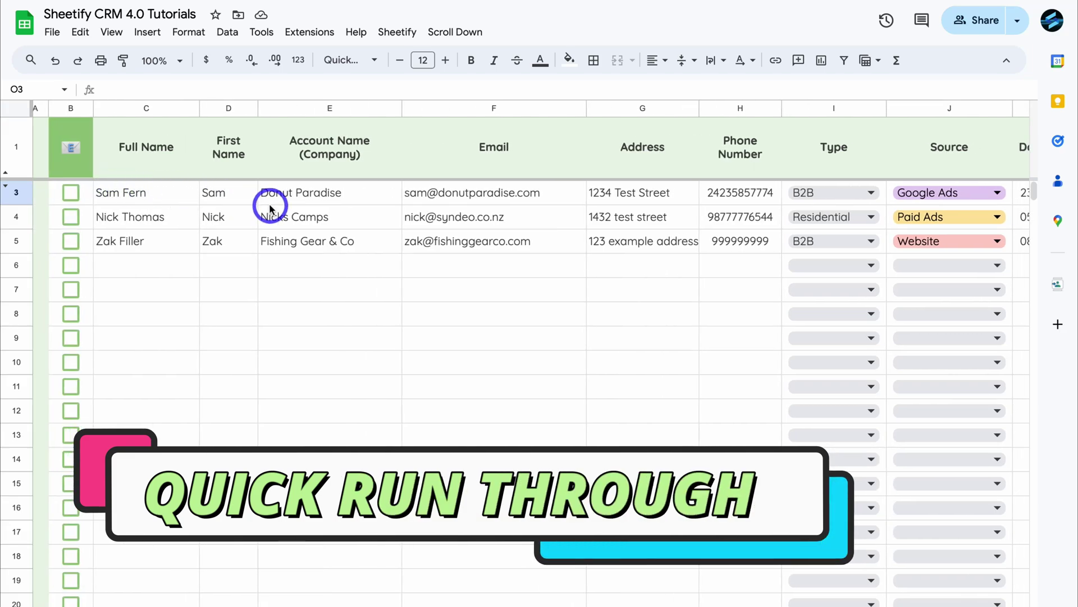
scroll(270, 206, right, 10)
scroll(270, 206, right, 3)
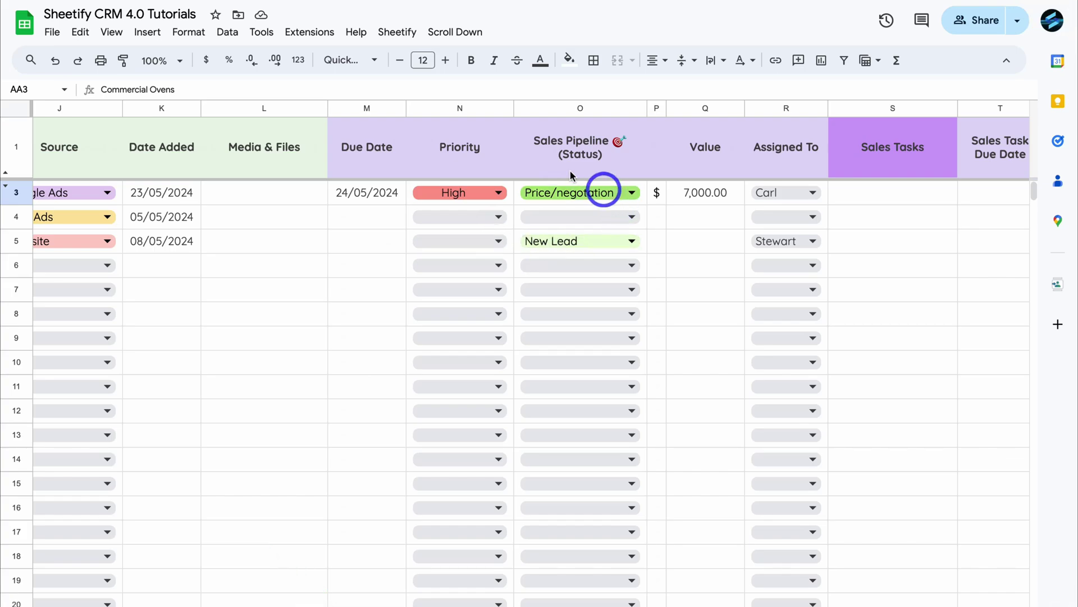
scroll(650, 187, right, 5)
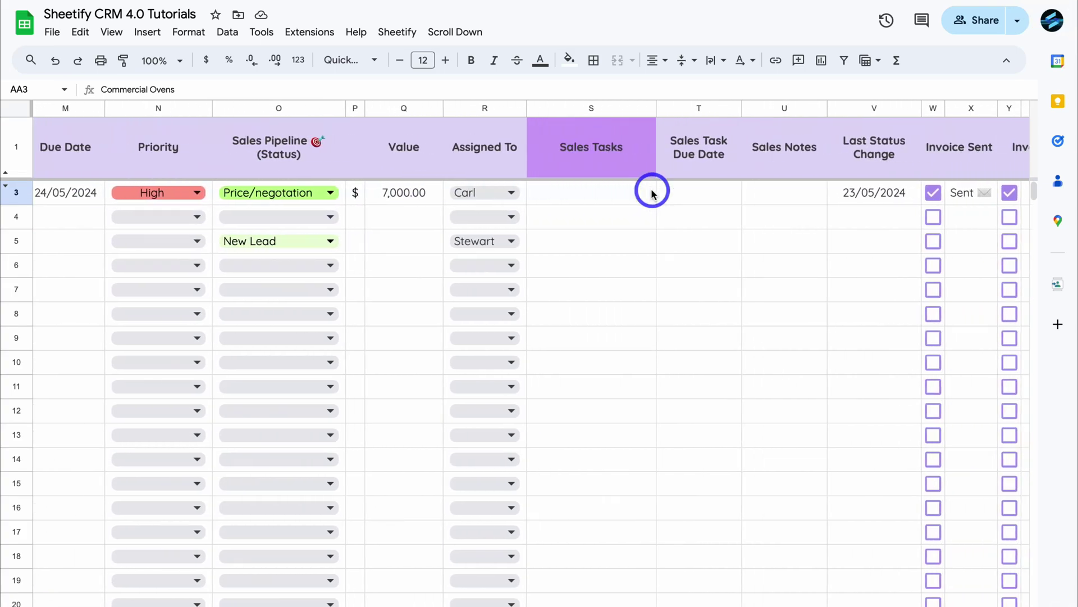
scroll(724, 193, right, 4)
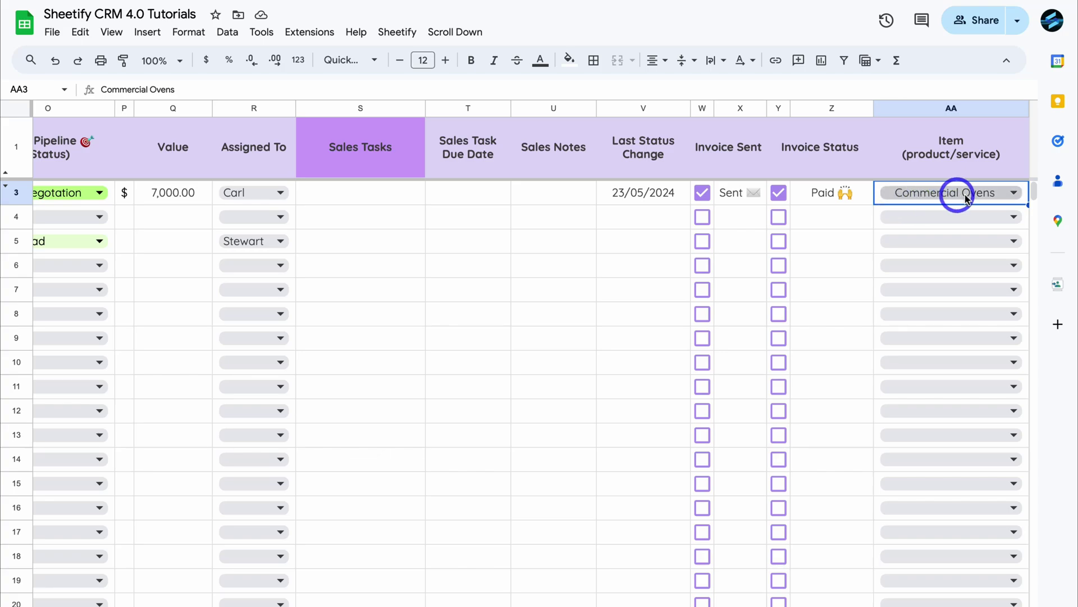
scroll(958, 197, left, 8)
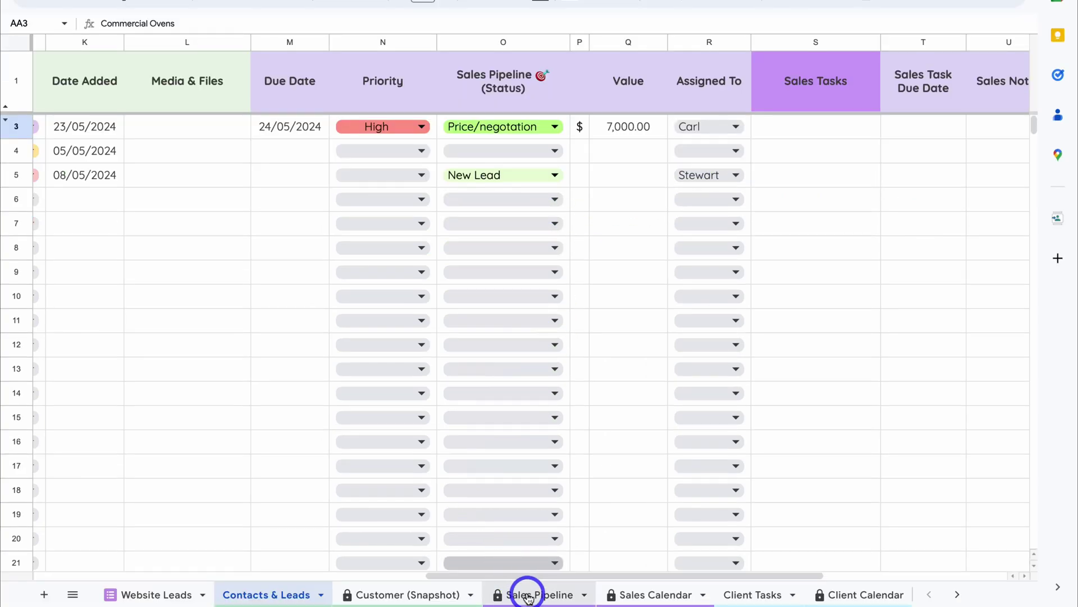
Step: Look over the Sales Pipeline sheet
click(528, 595)
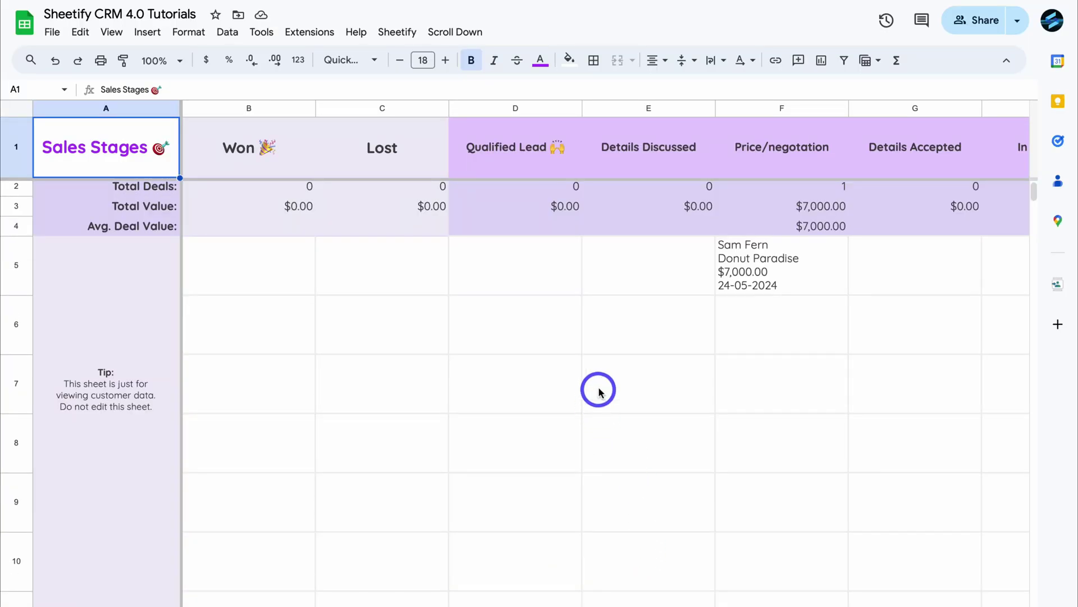
scroll(597, 387, right, 3)
scroll(450, 236, up, 1)
scroll(449, 236, right, 1)
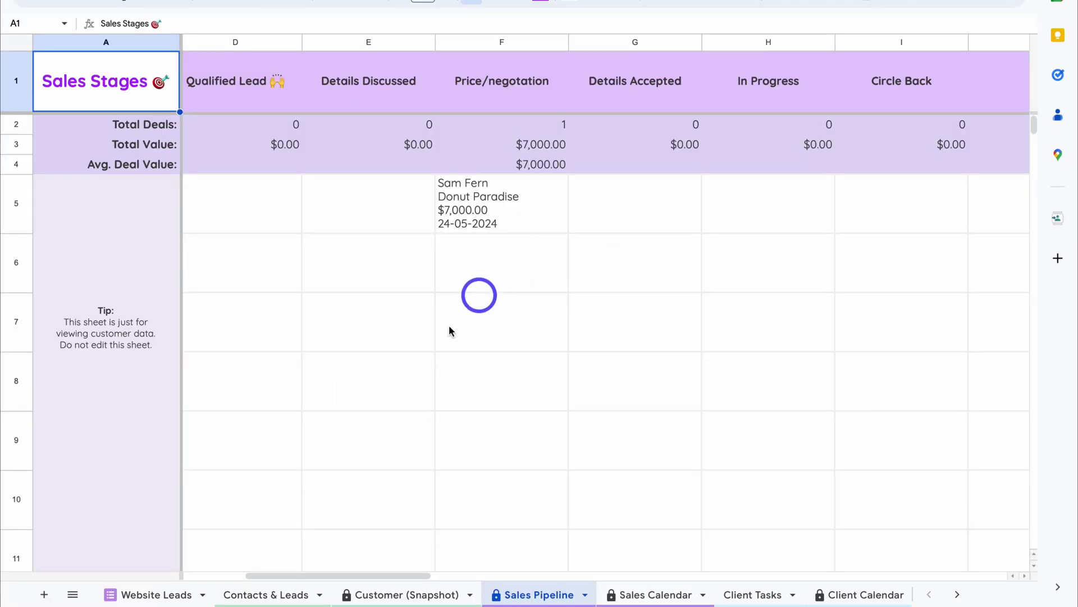
Step: On Contacts & Leads, set O3 to Won and confirm moving the deal to Transactions
click(264, 594)
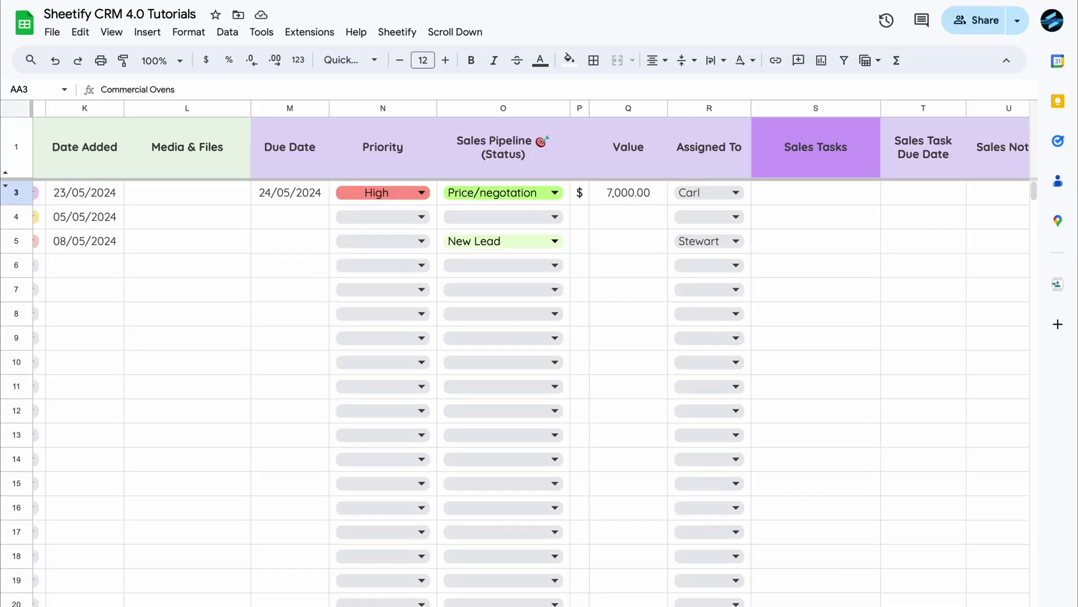
click(553, 192)
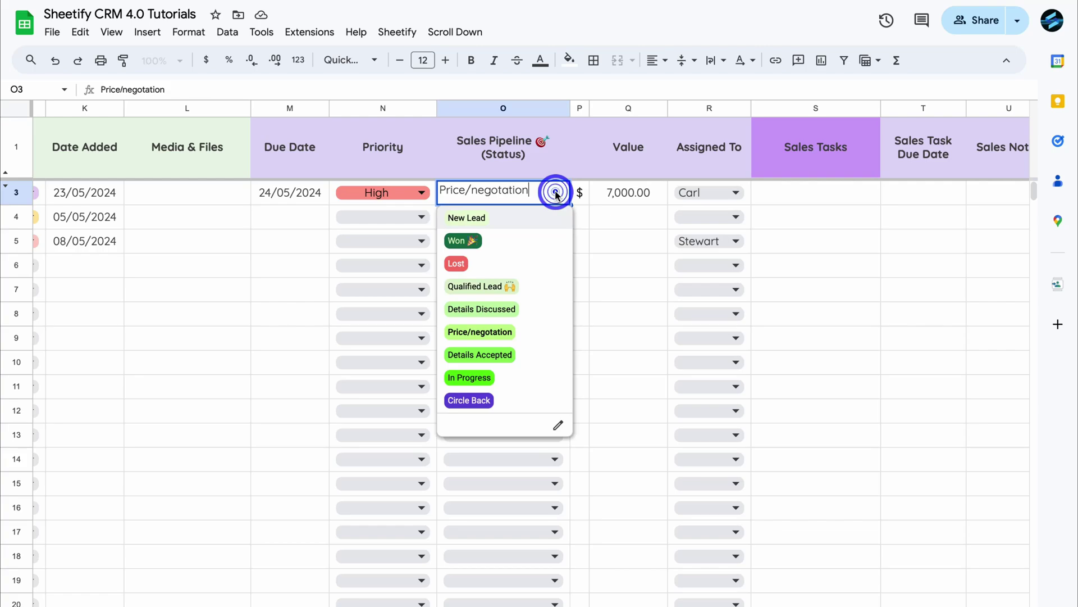
click(513, 240)
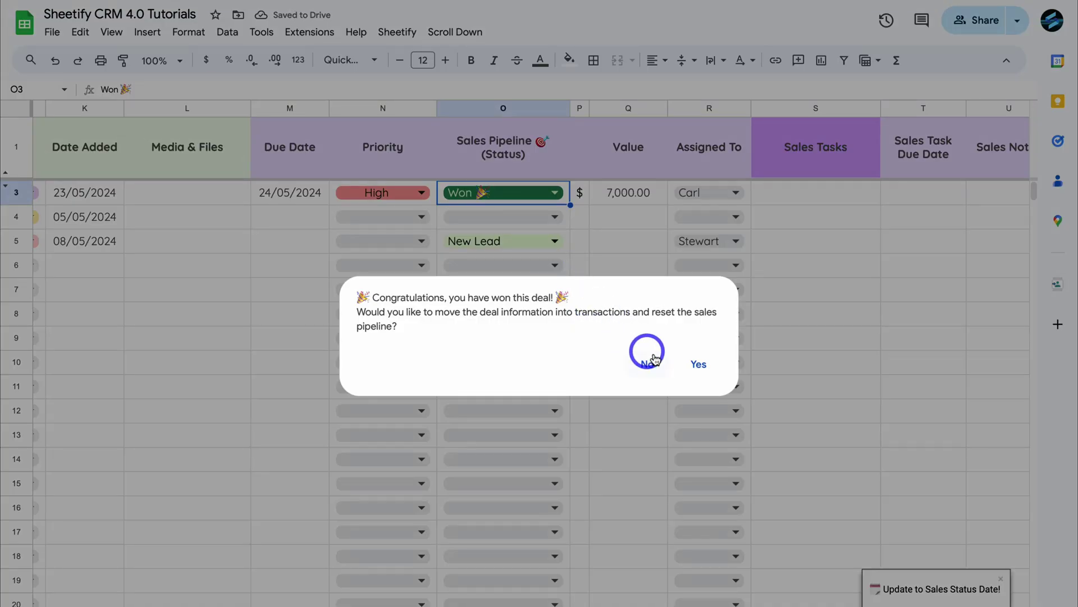
click(700, 362)
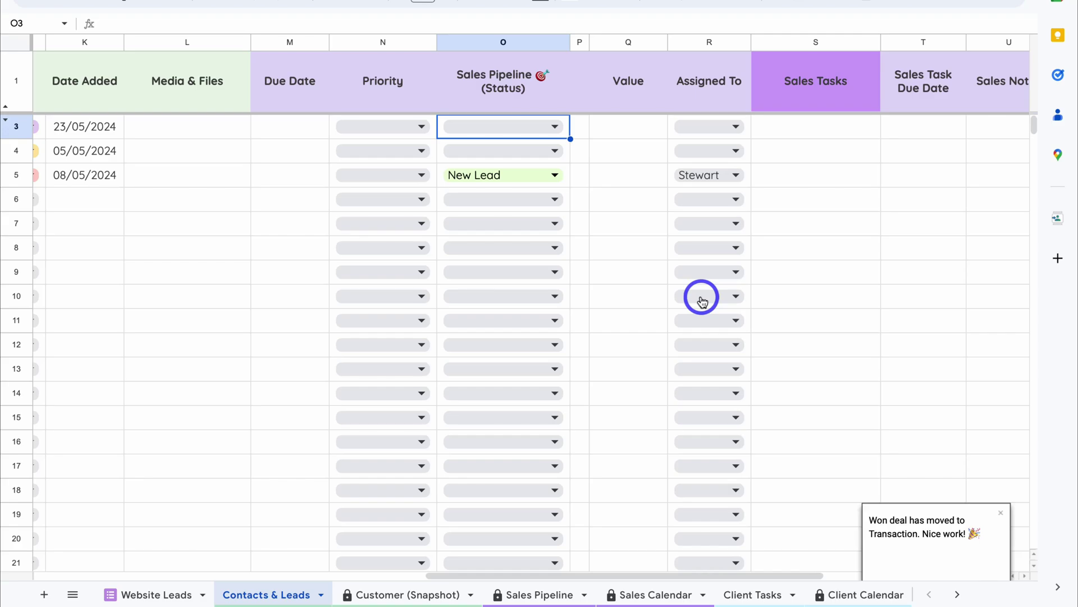
scroll(755, 593, down, 3)
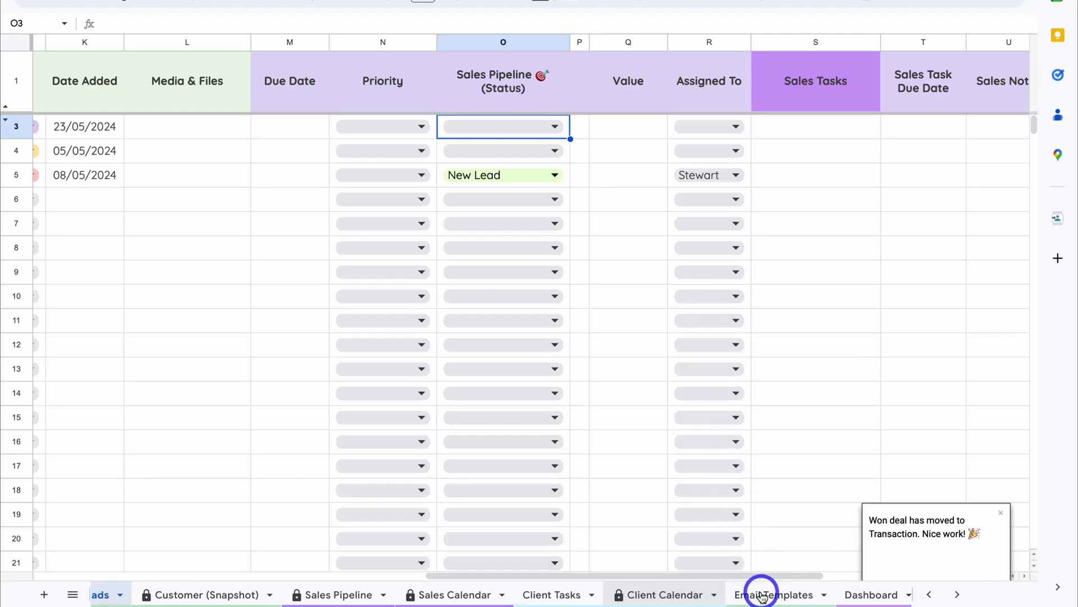
scroll(755, 592, down, 5)
Step: Enter 5 as the Commercial Ovens quantity in D5 on the Transactions sheet
click(760, 593)
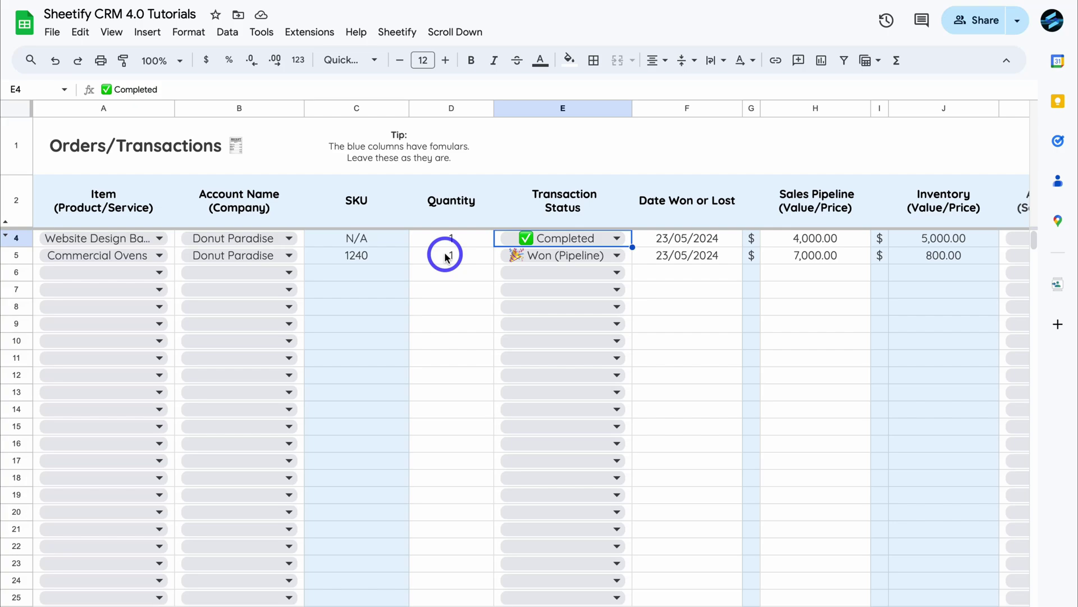
scroll(695, 262, right, 2)
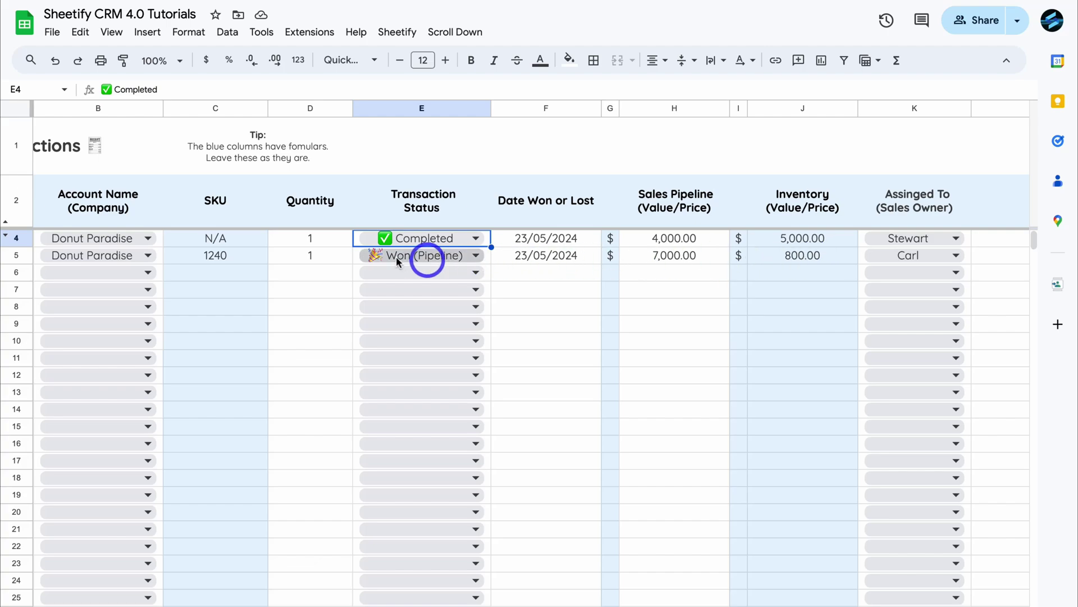
click(315, 255)
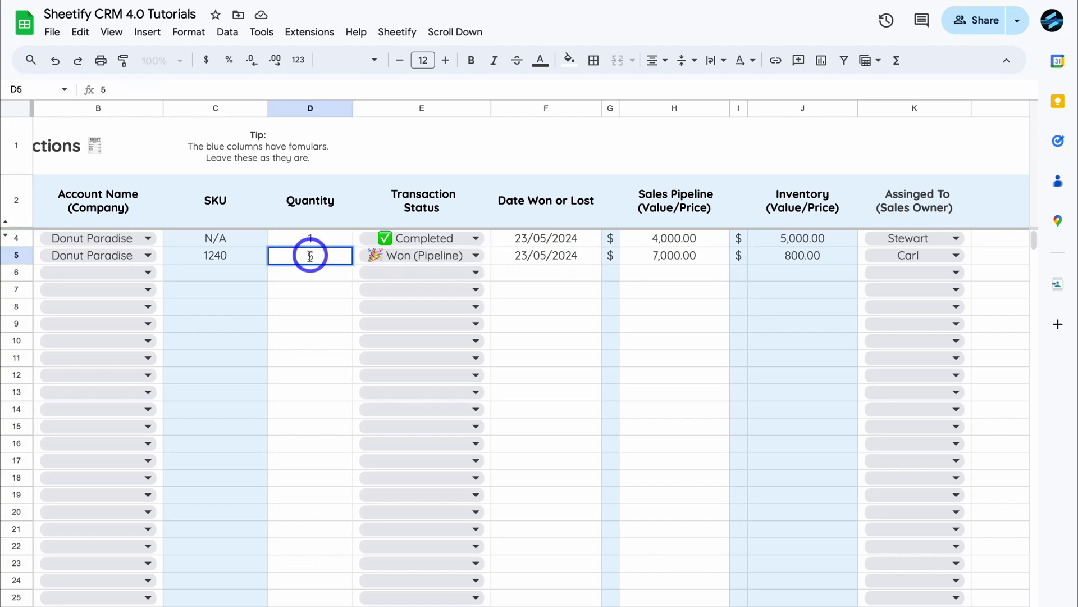
click(315, 289)
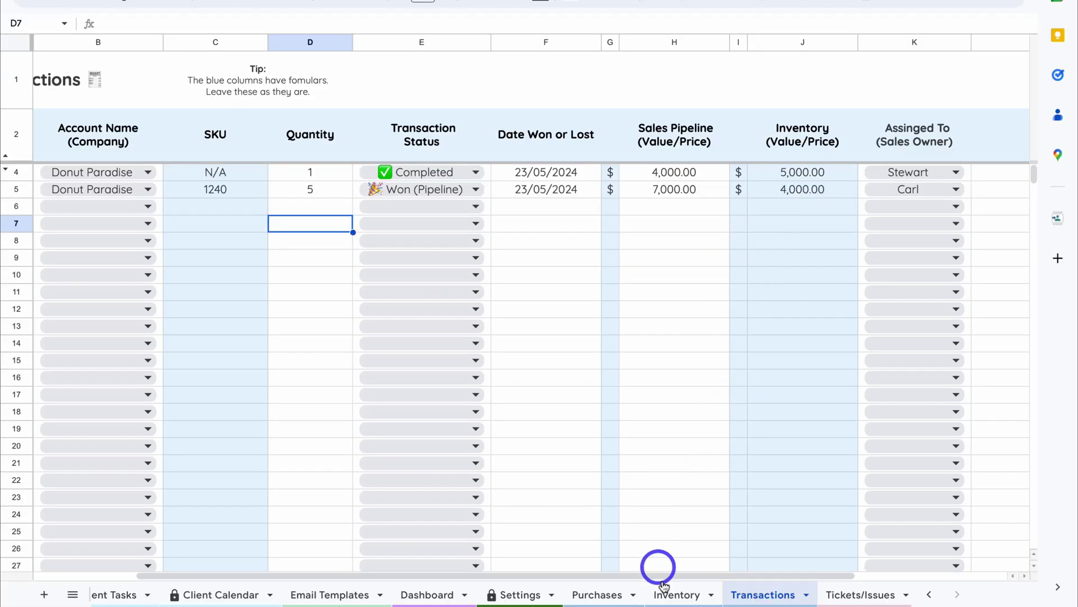
Step: After checking Inventory stock, set the Commercial Ovens status in E5 to Completed
click(668, 595)
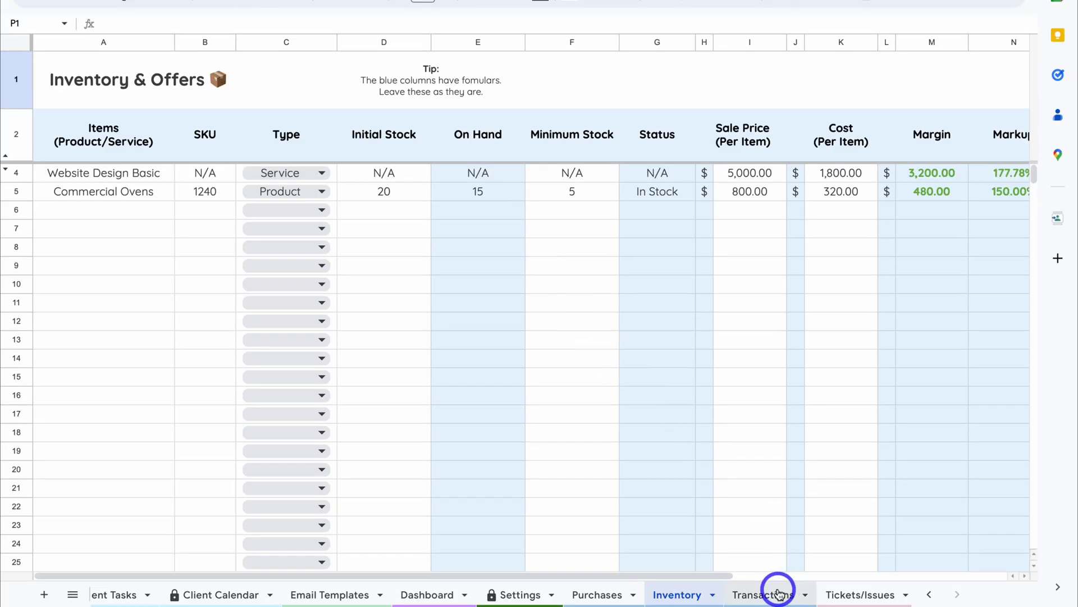
click(766, 589)
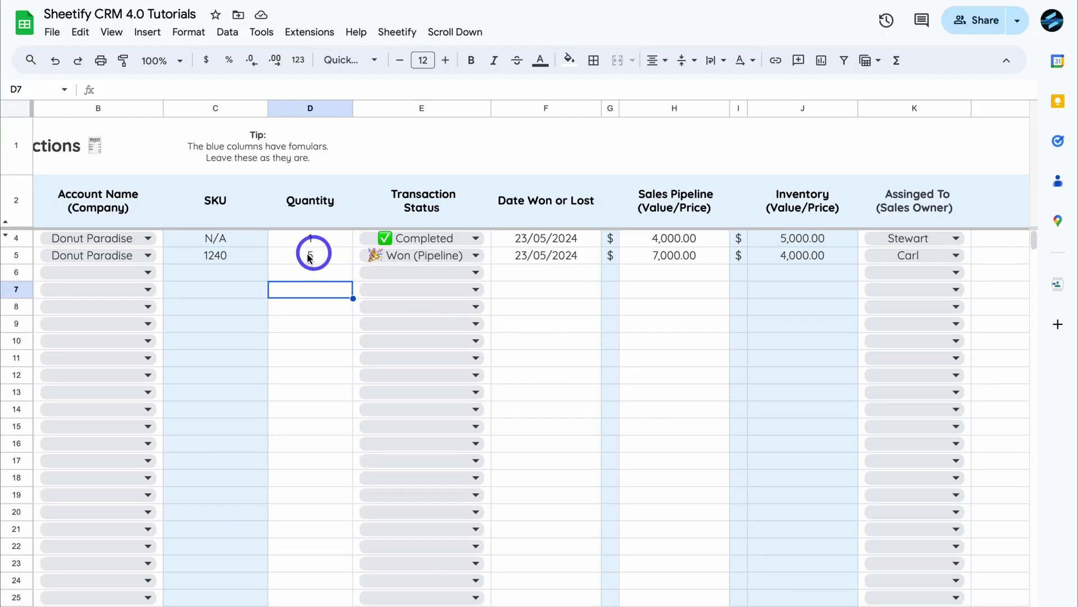
scroll(309, 258, left, 3)
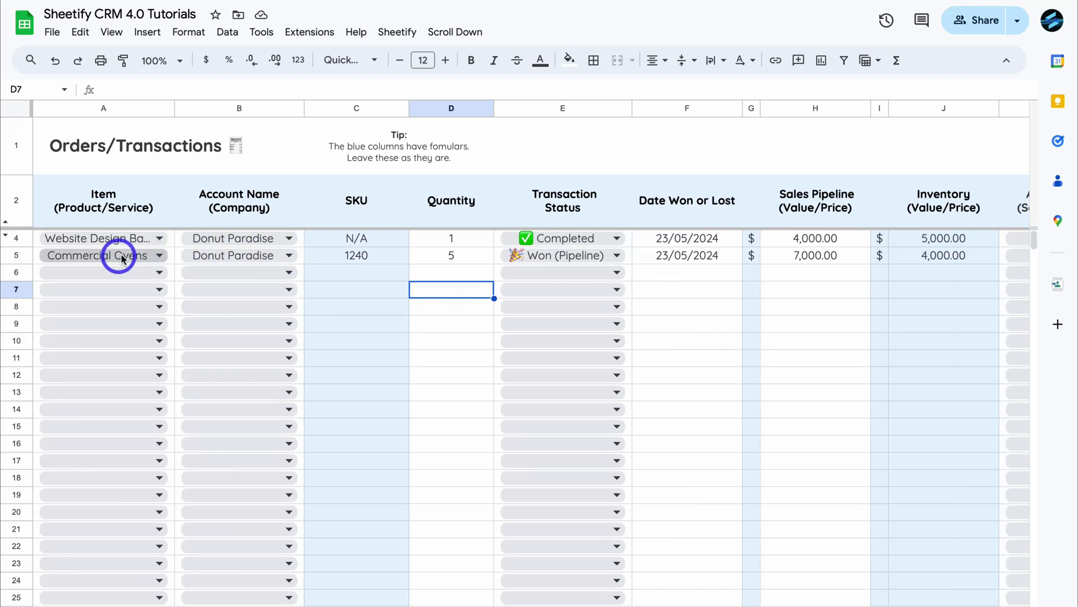
scroll(472, 262, right, 3)
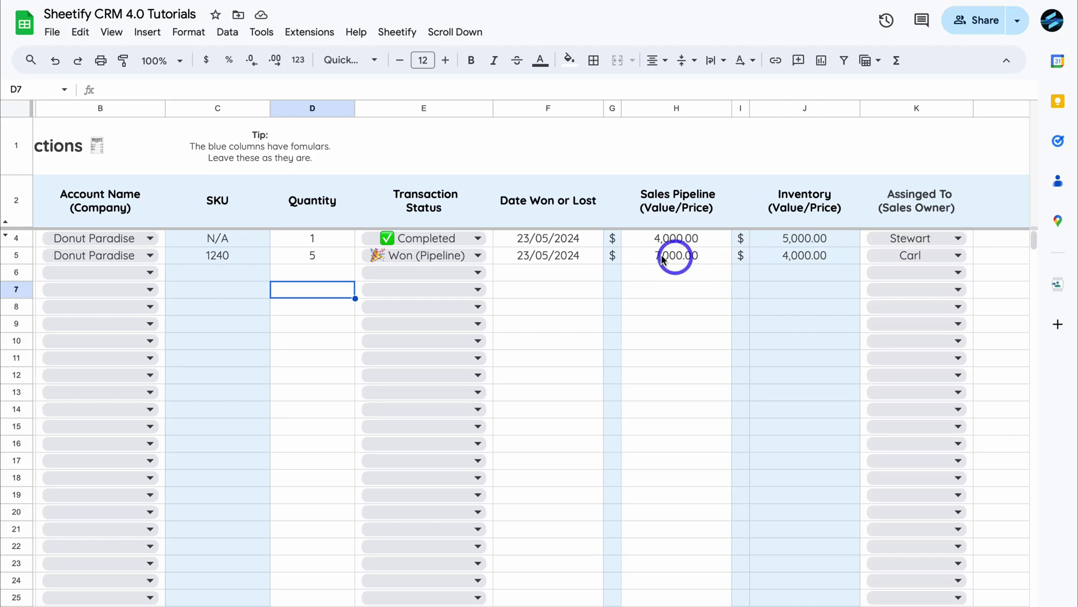
click(465, 259)
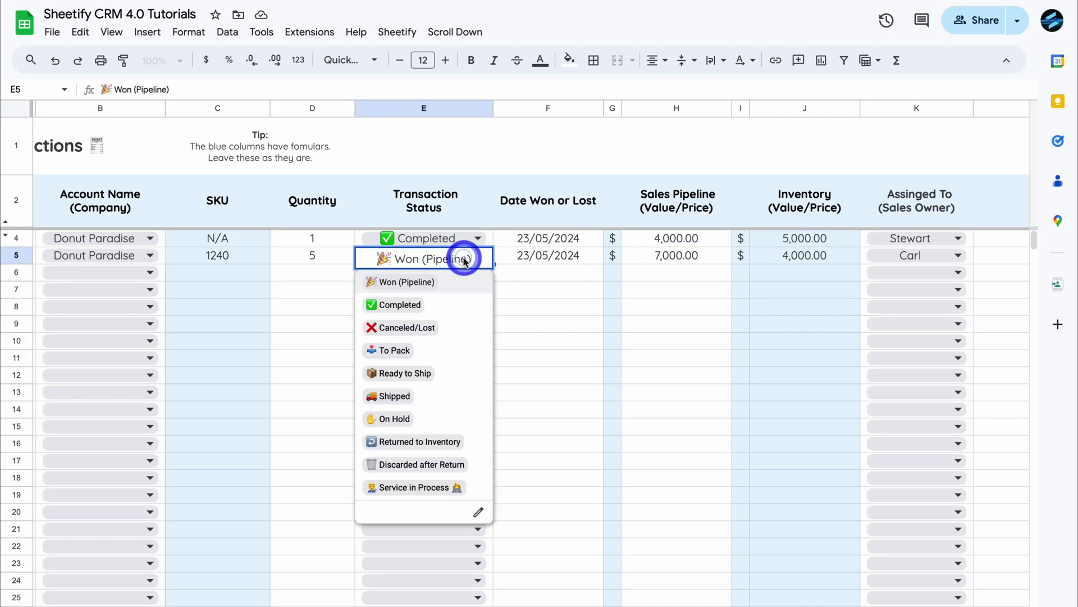
click(447, 305)
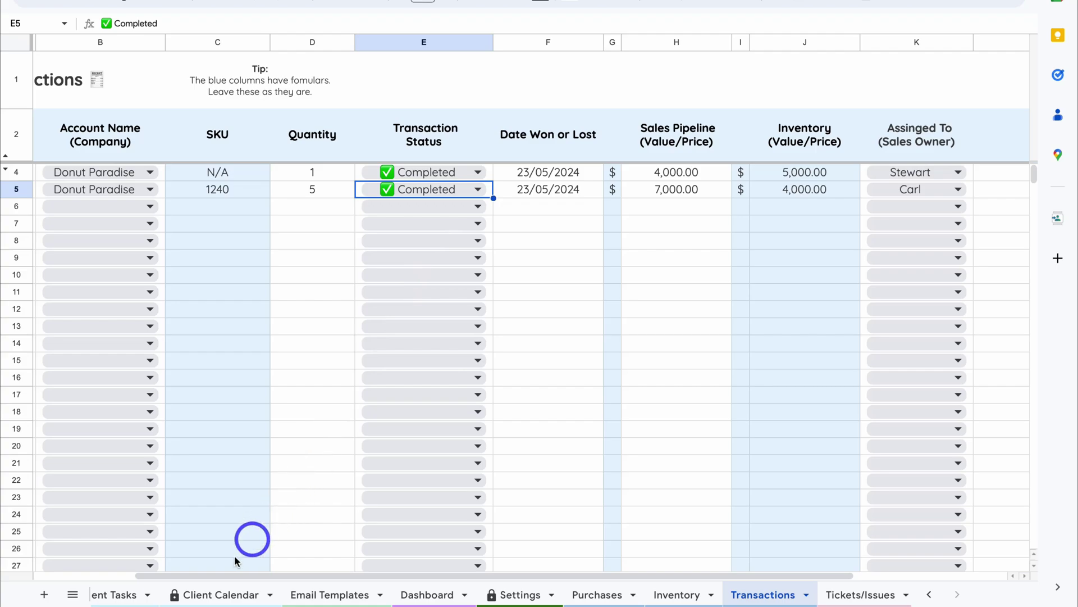
scroll(205, 591, up, 5)
scroll(202, 590, up, 3)
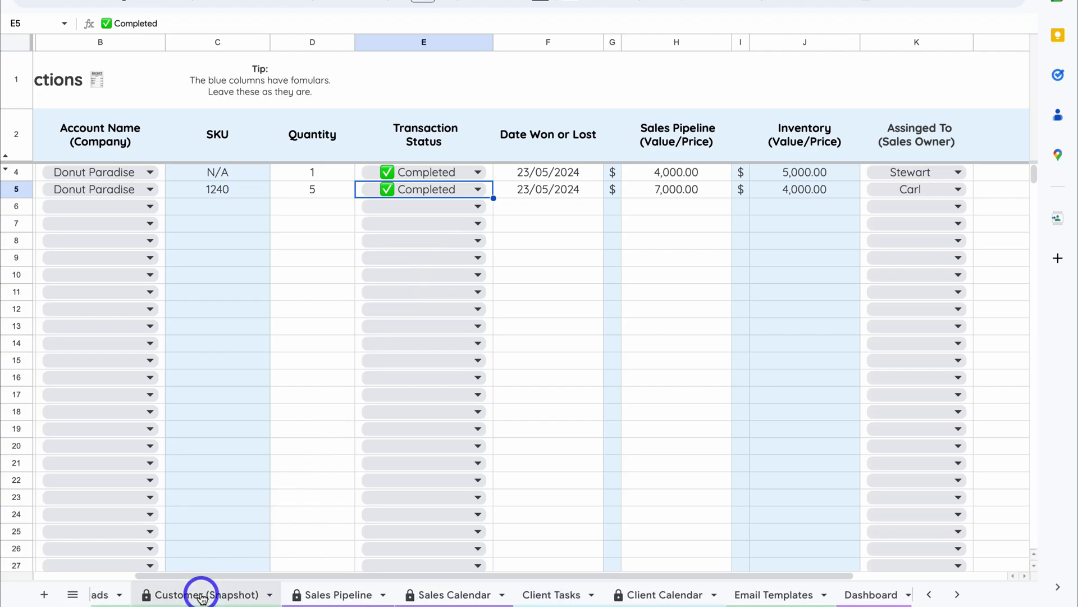
Step: Review Customer (Snapshot): Donut Paradise now has 2 jobs won, $11,000.00 revenue, 0 issues
click(202, 589)
scroll(250, 342, right, 1)
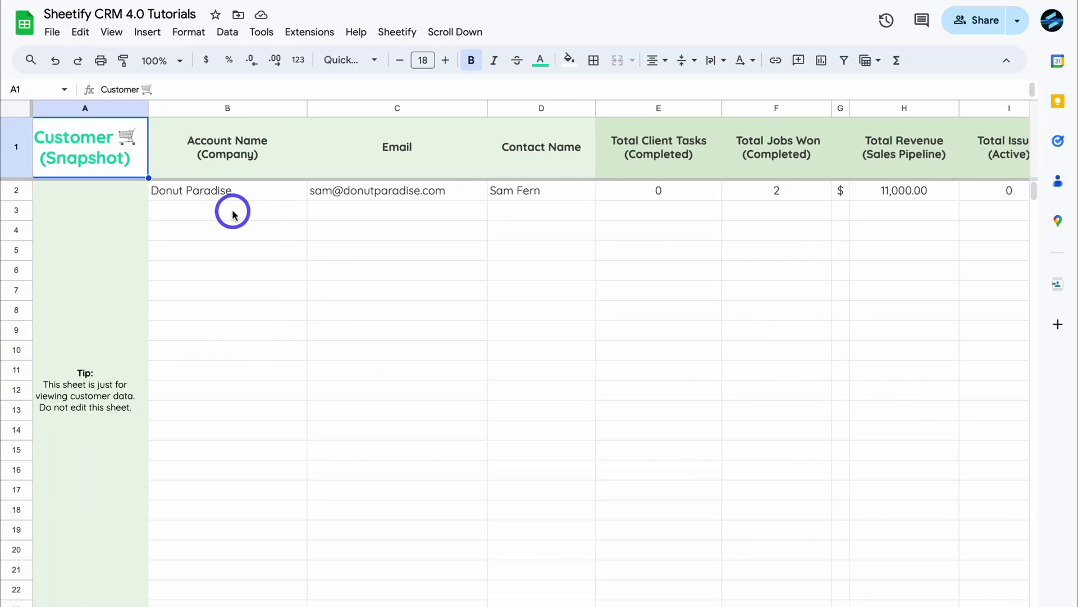
scroll(494, 218, right, 5)
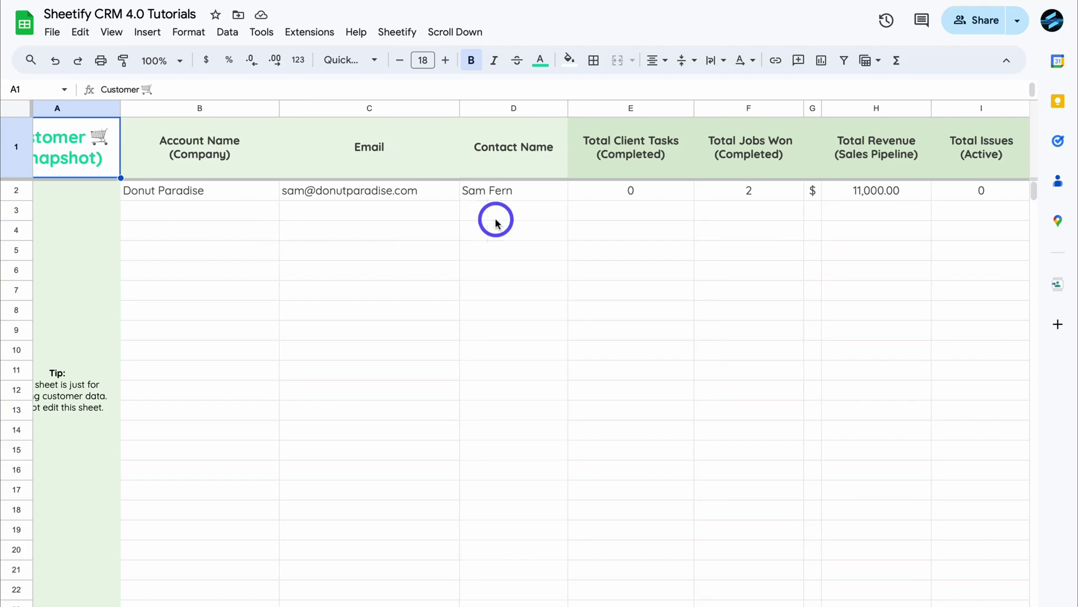
scroll(496, 222, left, 1)
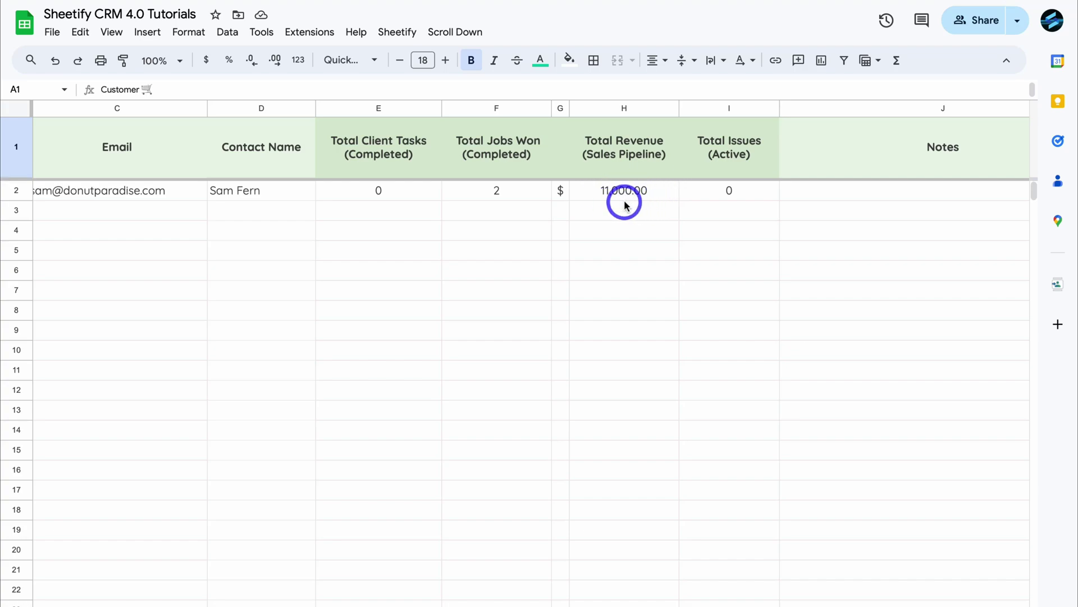
scroll(643, 205, left, 5)
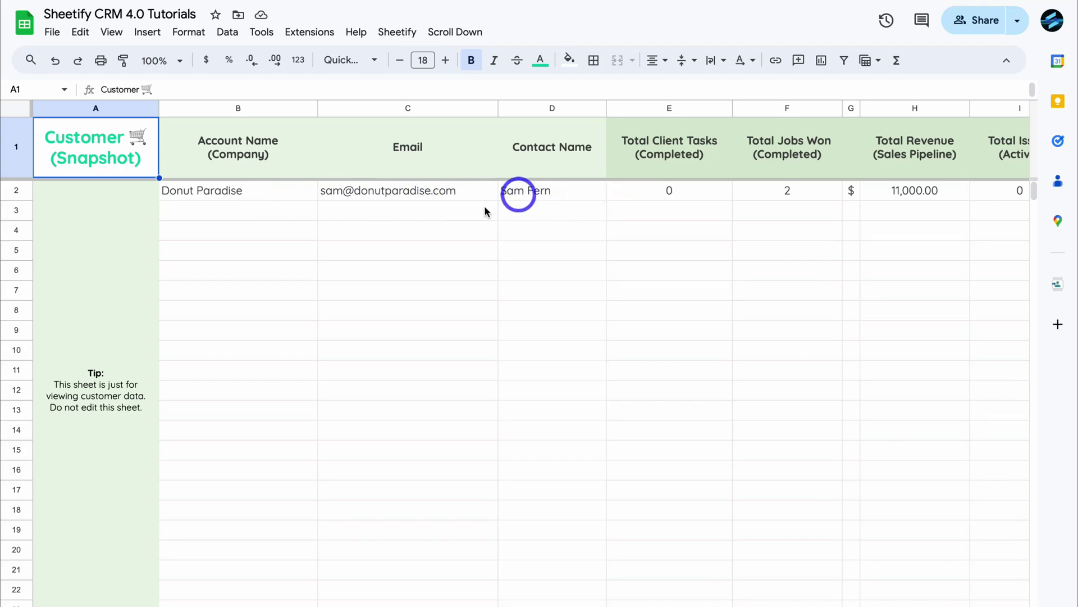
scroll(723, 266, right, 6)
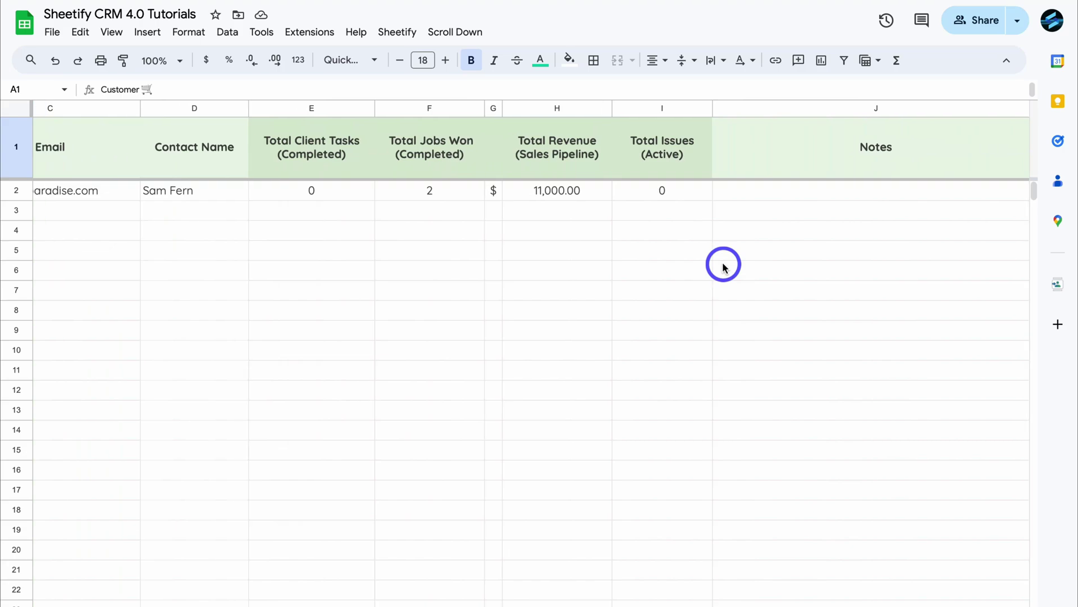